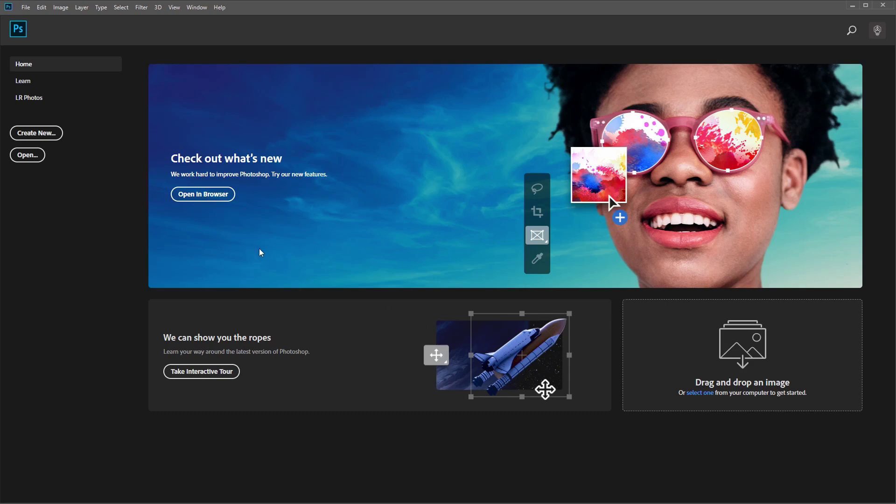
Open young-lion-cub-drink-water-JZG7659.jpg from the Tuts Mirror folder
{"action": "left_click", "coordinate": [26, 7]}
{"action": "left_click", "coordinate": [36, 26]}
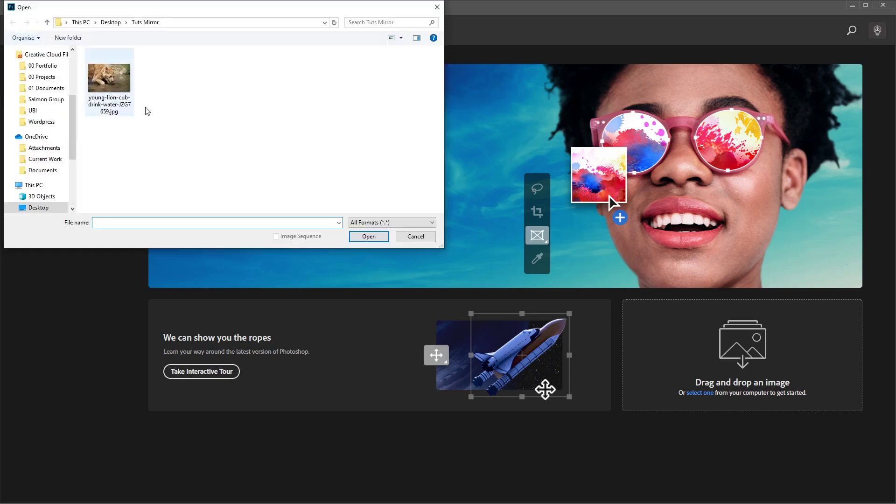
{"action": "left_click", "coordinate": [113, 93]}
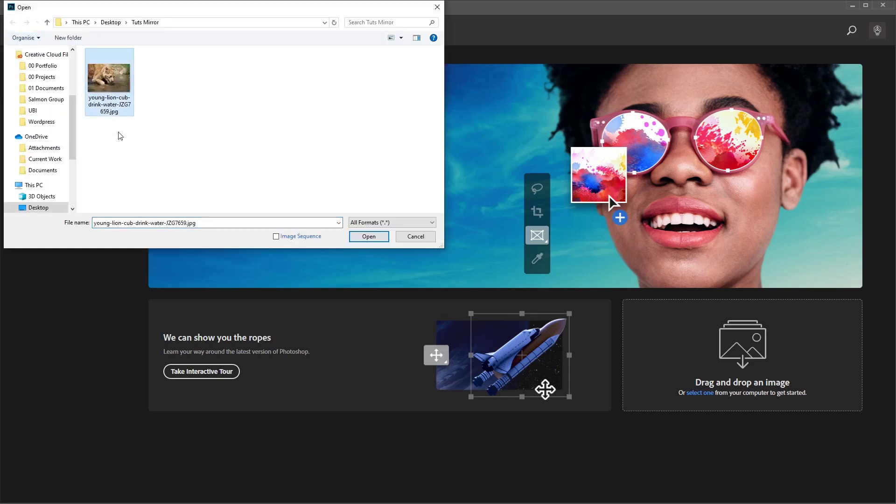
{"action": "left_click", "coordinate": [373, 238]}
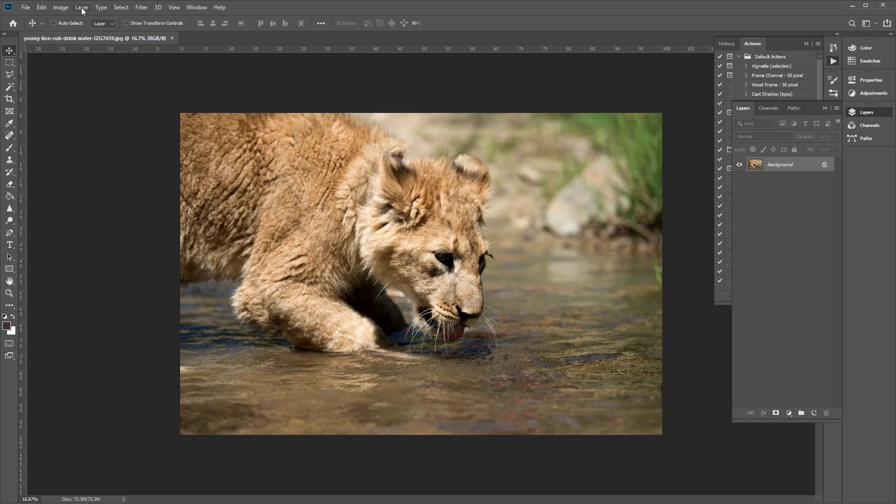
{"action": "left_click", "coordinate": [61, 8]}
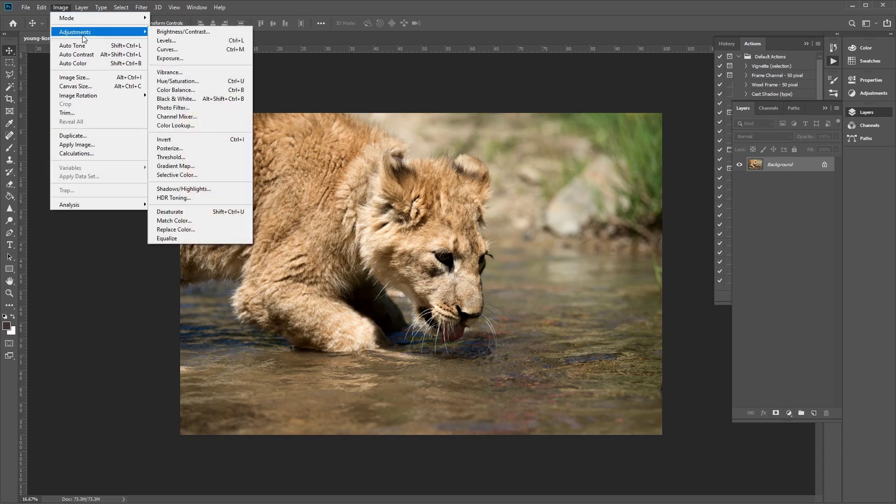
{"action": "mouse_move", "coordinate": [114, 98]}
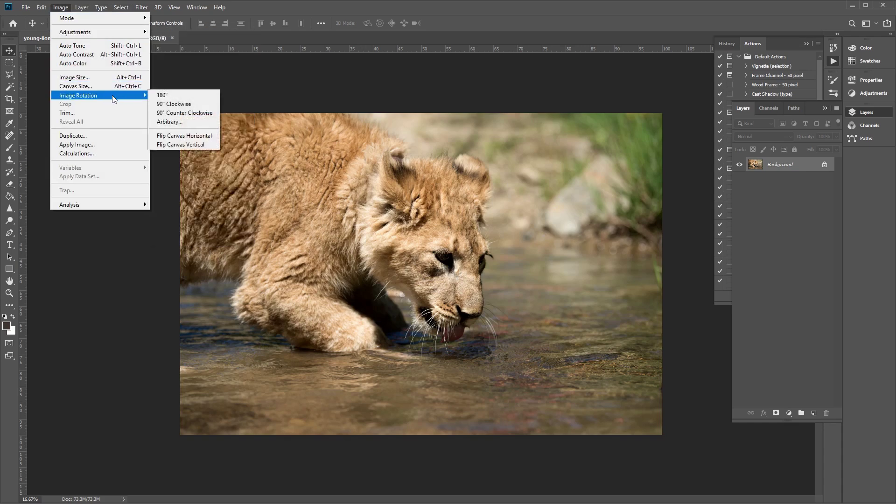
{"action": "left_click", "coordinate": [207, 140]}
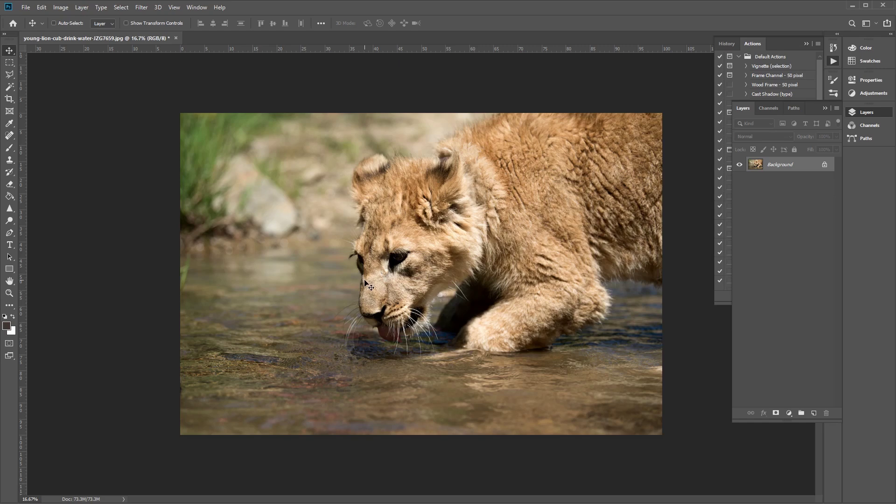
{"action": "key", "text": "ctrl+z"}
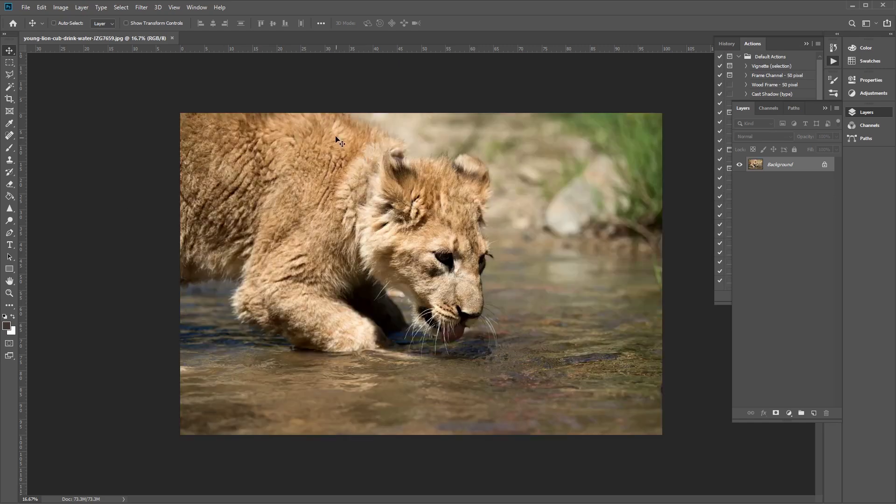
{"action": "left_click", "coordinate": [61, 7]}
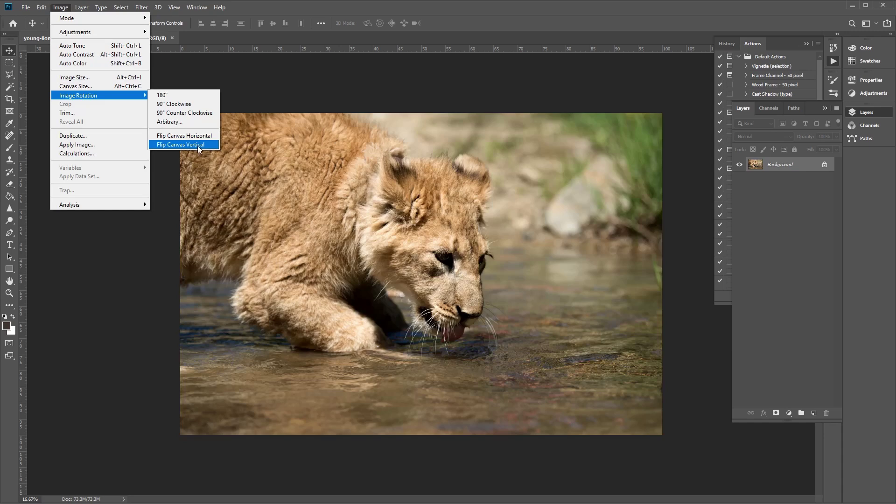
{"action": "left_click", "coordinate": [198, 145]}
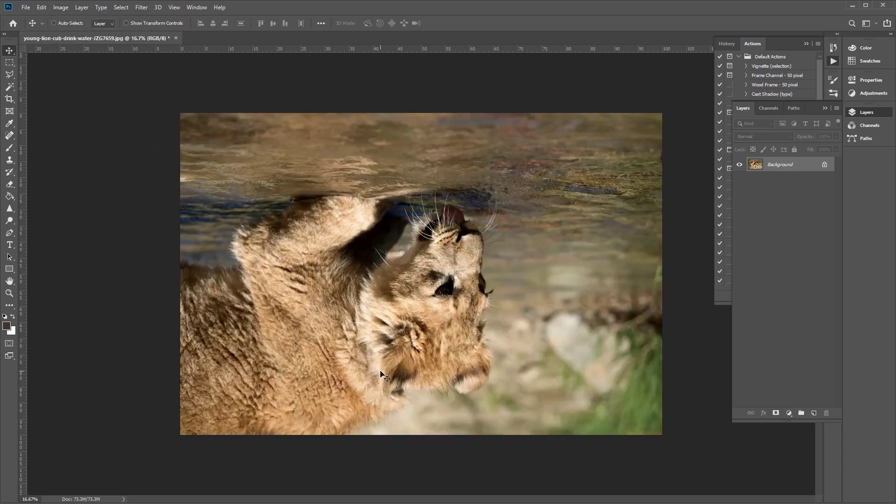
{"action": "key", "text": "ctrl+z"}
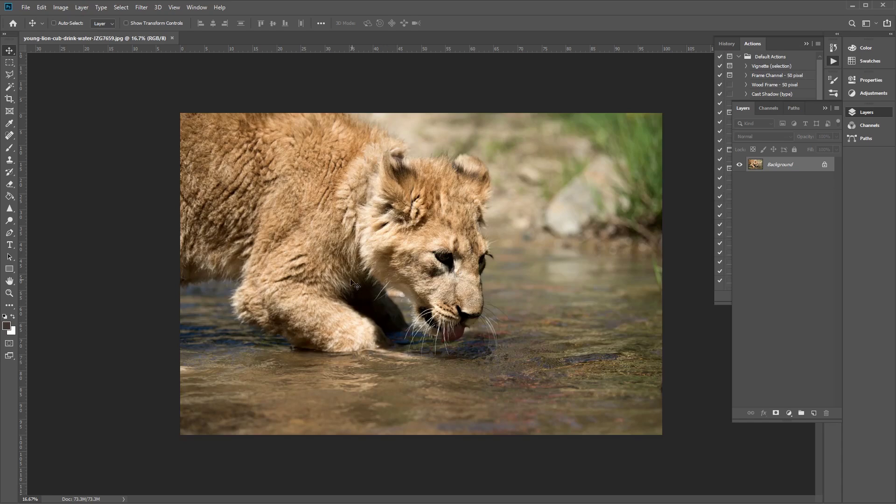
Show the Actions panel and set up a new action 'Flip Image Horiz' with an Orange label
{"action": "left_click", "coordinate": [196, 7]}
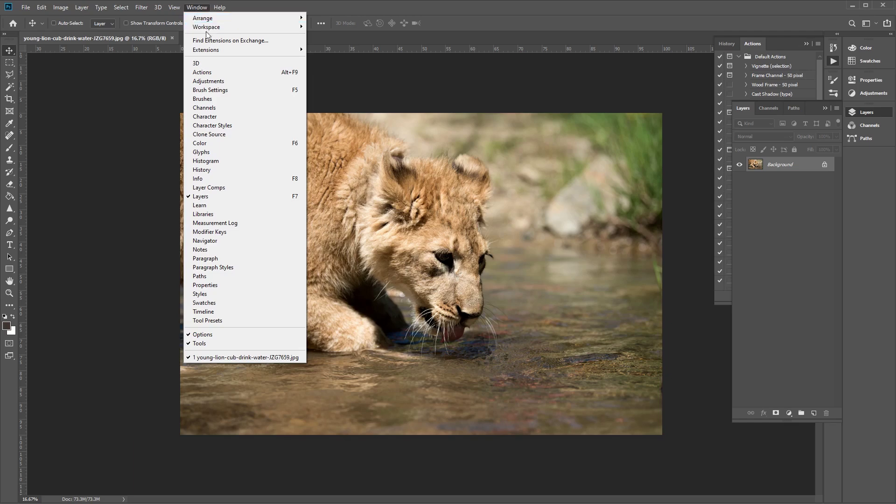
{"action": "left_click", "coordinate": [292, 74]}
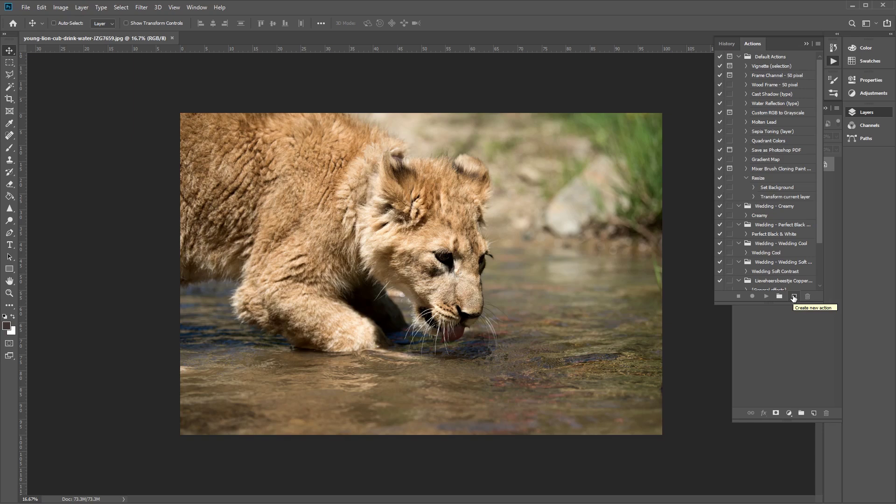
{"action": "left_click", "coordinate": [794, 297]}
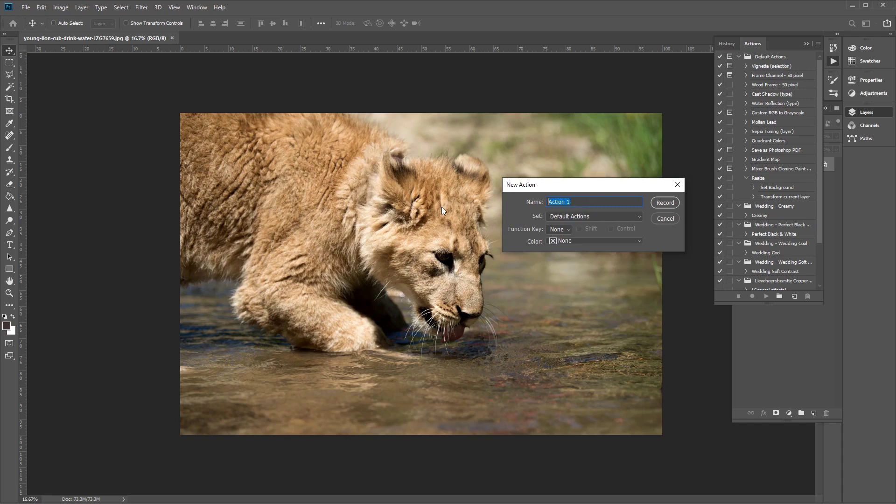
{"action": "type", "text": "Flip Image Horiz"}
{"action": "left_click", "coordinate": [570, 239]}
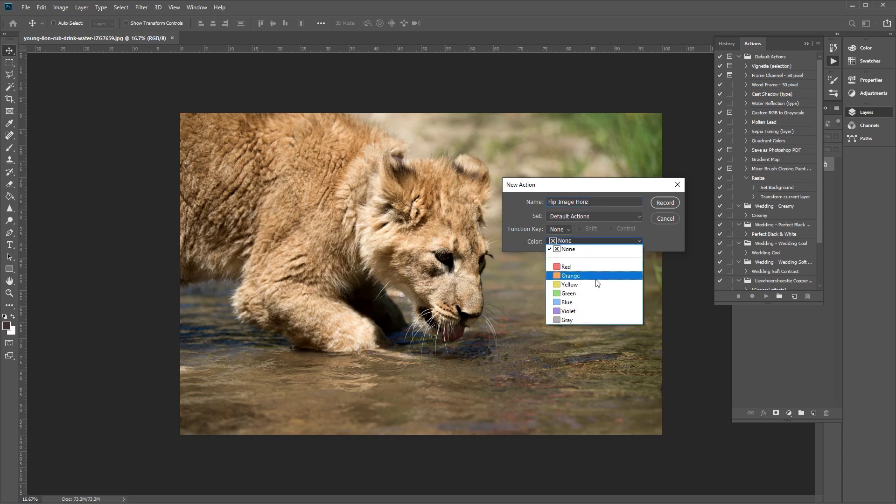
{"action": "left_click", "coordinate": [571, 276]}
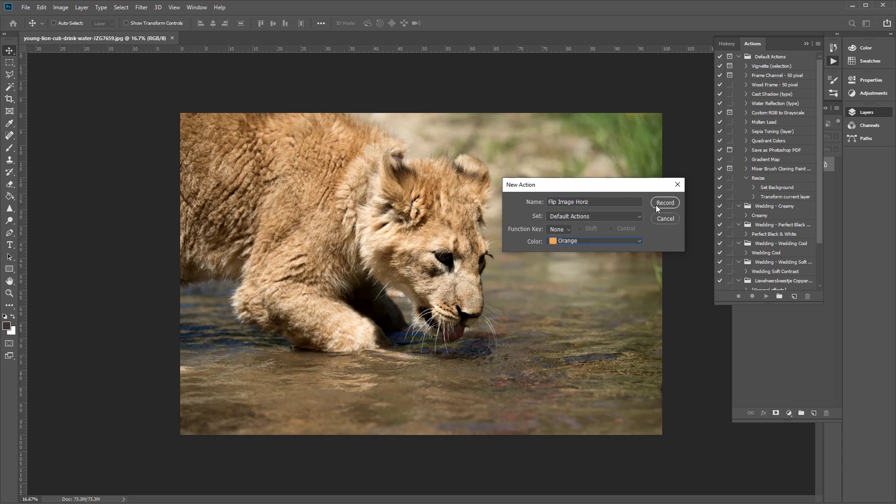
Record Flip Canvas Horizontal into the Flip Image Horiz action, then stop recording
{"action": "left_click", "coordinate": [658, 207]}
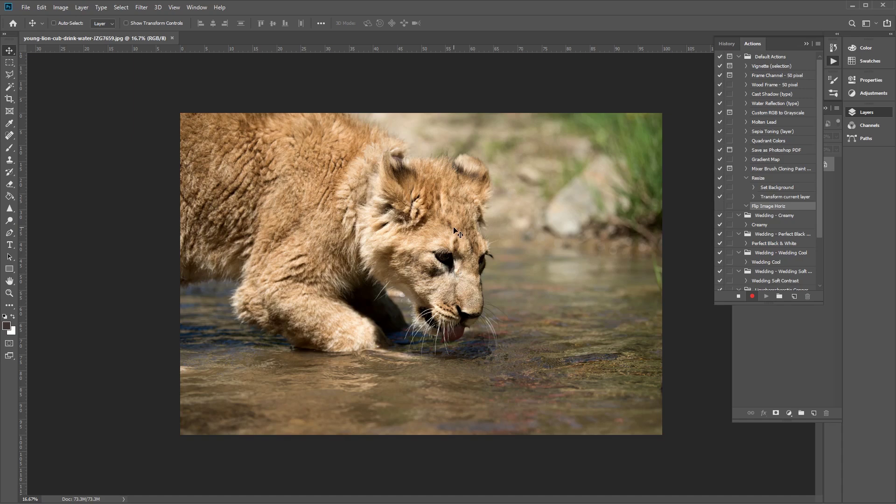
{"action": "left_click", "coordinate": [750, 297]}
{"action": "left_click", "coordinate": [61, 8]}
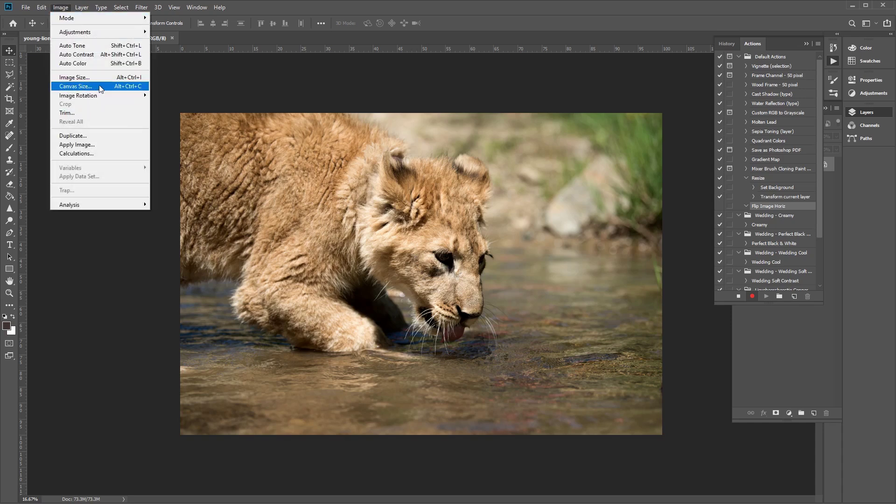
{"action": "mouse_move", "coordinate": [105, 95]}
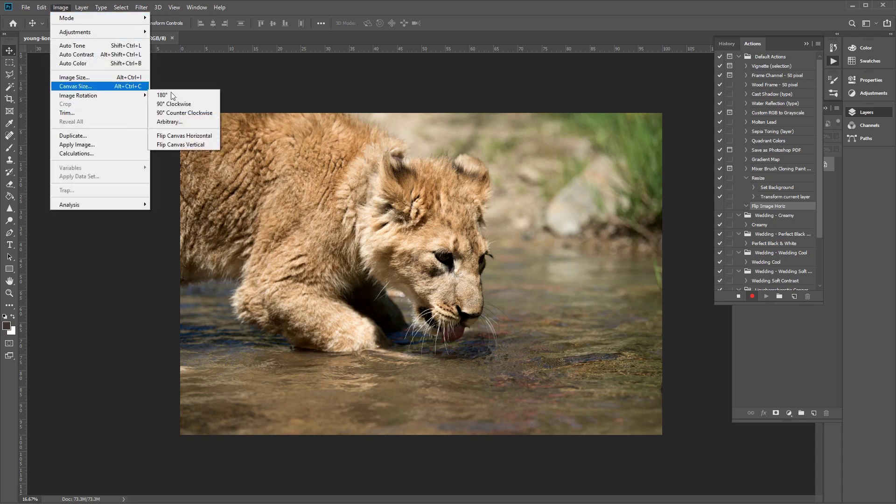
{"action": "left_click", "coordinate": [198, 136]}
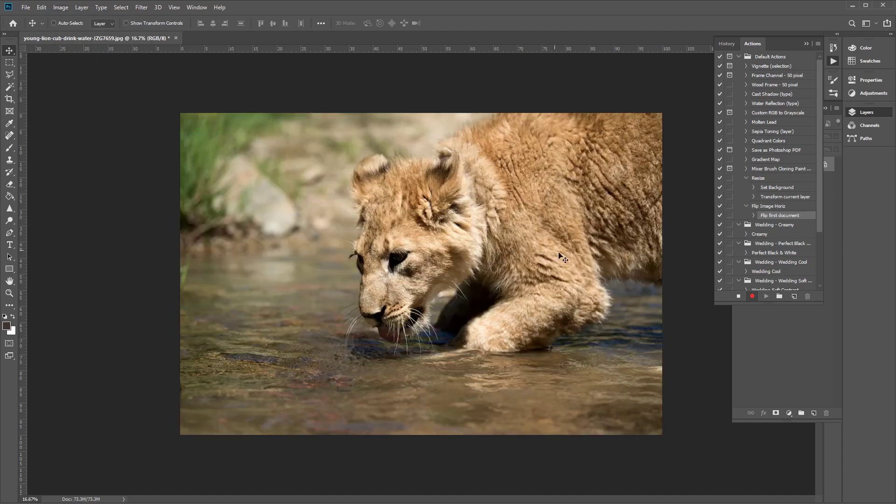
{"action": "left_click", "coordinate": [738, 297]}
Undo the flip and replay the Flip Image Horiz action on the photo
{"action": "left_click_drag", "start_coordinate": [819, 217], "coordinate": [818, 281]}
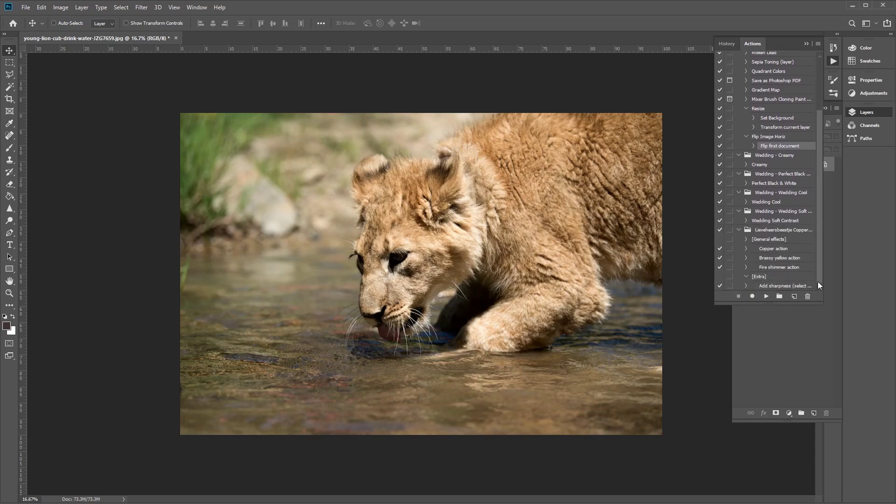
{"action": "left_click", "coordinate": [762, 137]}
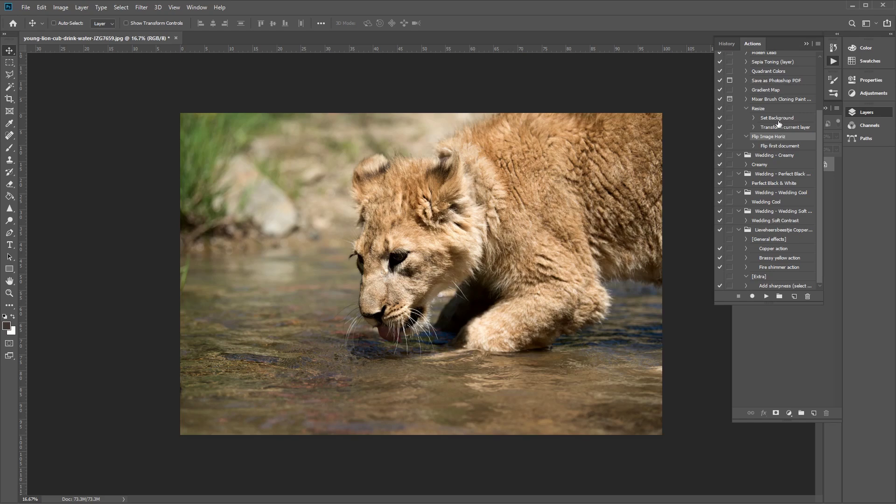
{"action": "key", "text": "ctrl+z"}
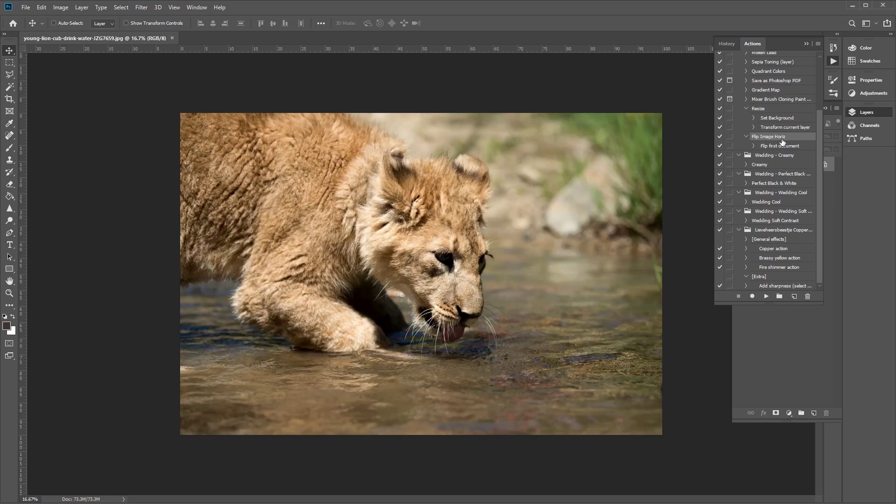
{"action": "left_click", "coordinate": [767, 297]}
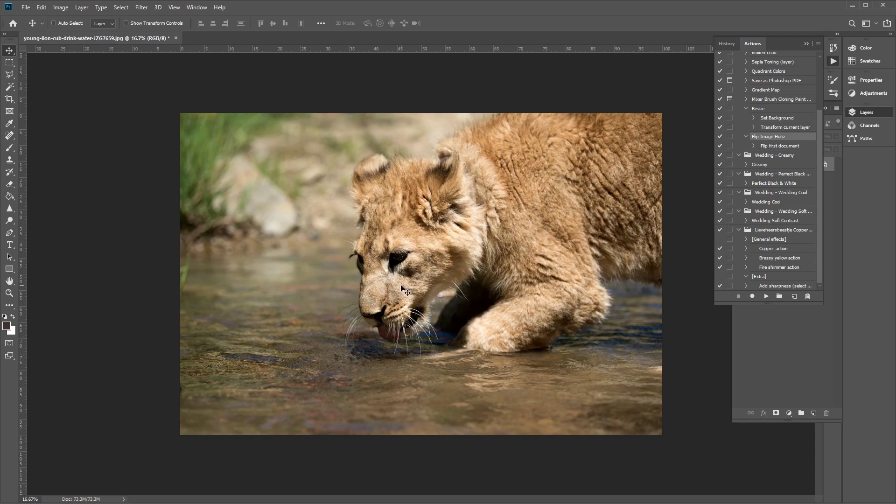
Collapse the Actions panel and convert the locked Background into Layer 0
{"action": "left_click", "coordinate": [833, 59]}
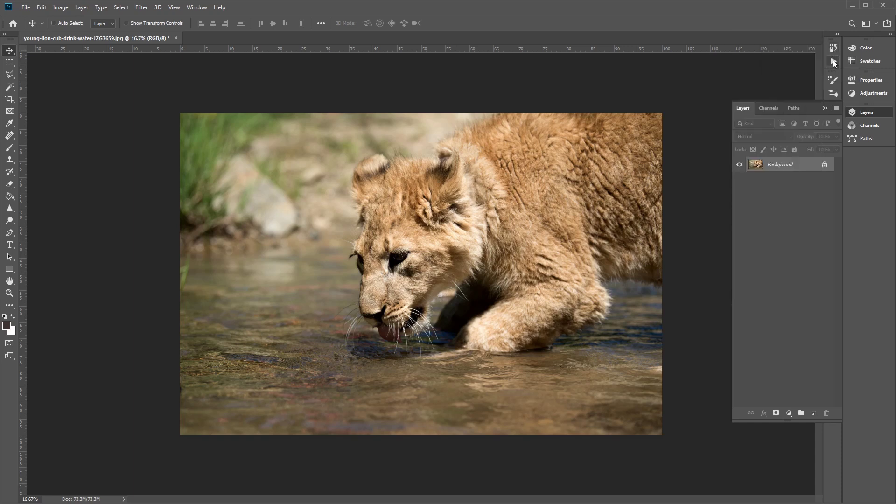
{"action": "double_click", "coordinate": [787, 170]}
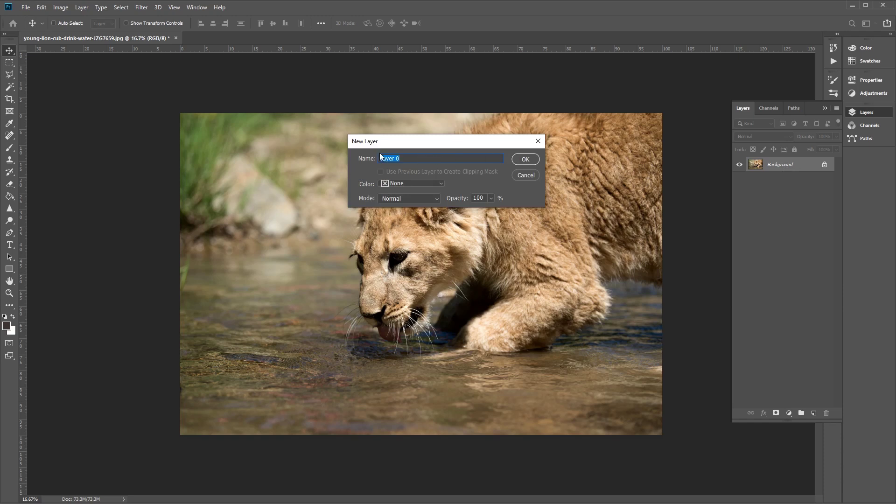
{"action": "left_click", "coordinate": [528, 162]}
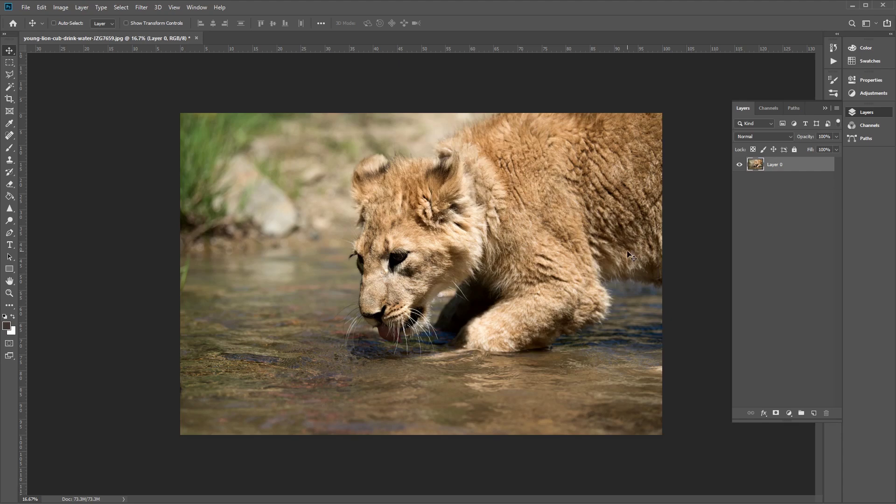
{"action": "right_click", "coordinate": [795, 169]}
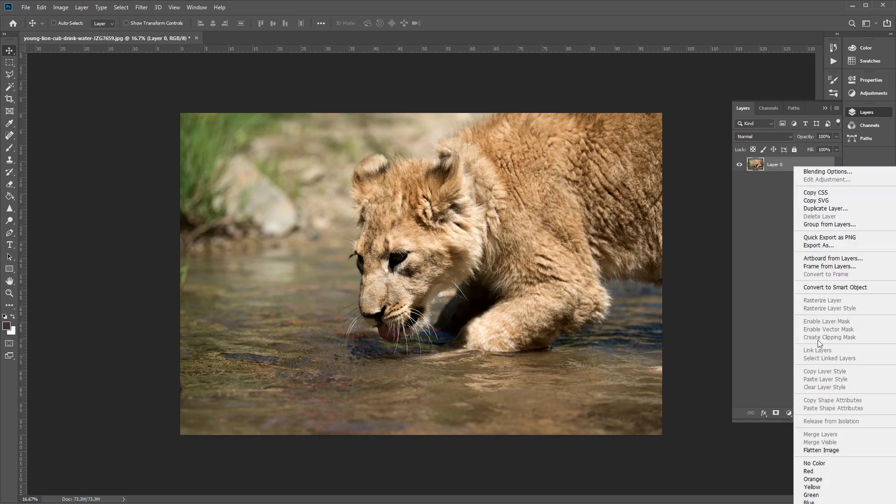
{"action": "left_click", "coordinate": [772, 210]}
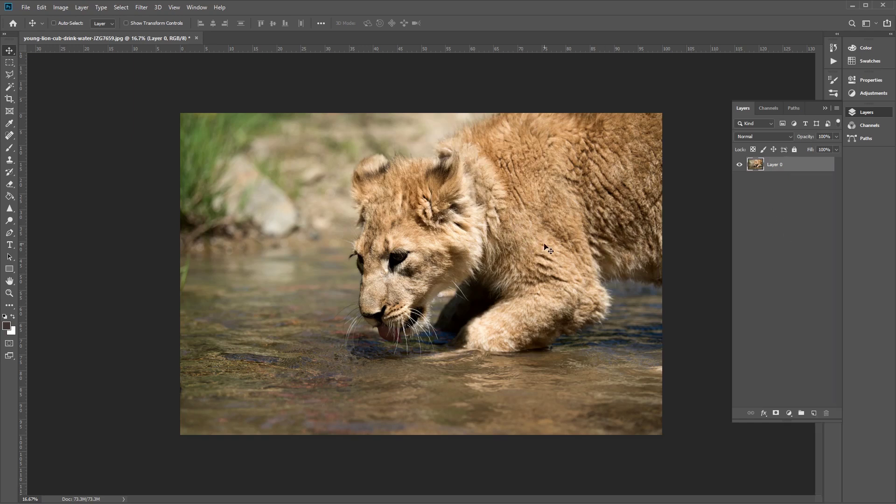
Flip the canvas horizontally so the cub faces its original direction
{"action": "left_click", "coordinate": [61, 7]}
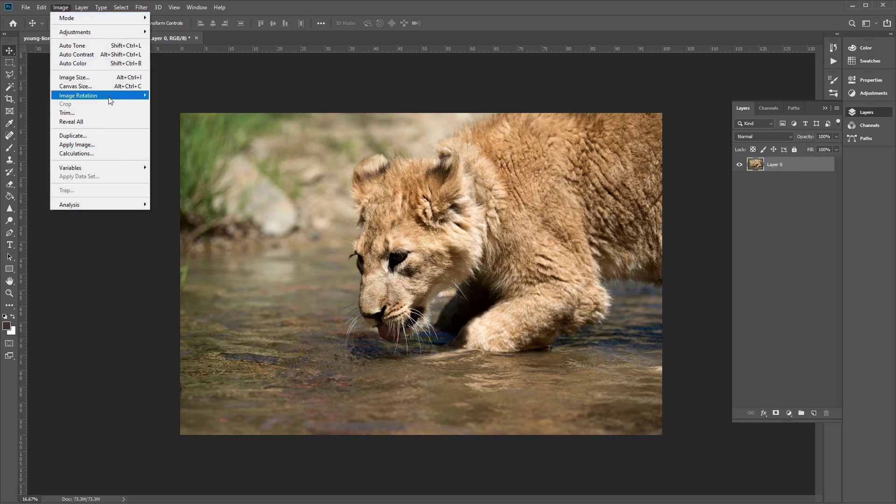
{"action": "mouse_move", "coordinate": [111, 100]}
{"action": "left_click", "coordinate": [209, 136]}
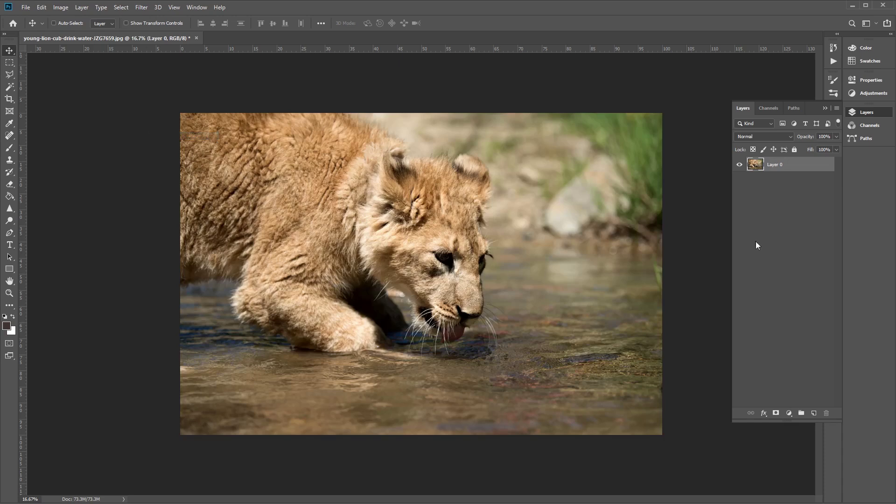
Duplicate Layer 0 and name the copy 'Layer 1'
{"action": "right_click", "coordinate": [774, 167]}
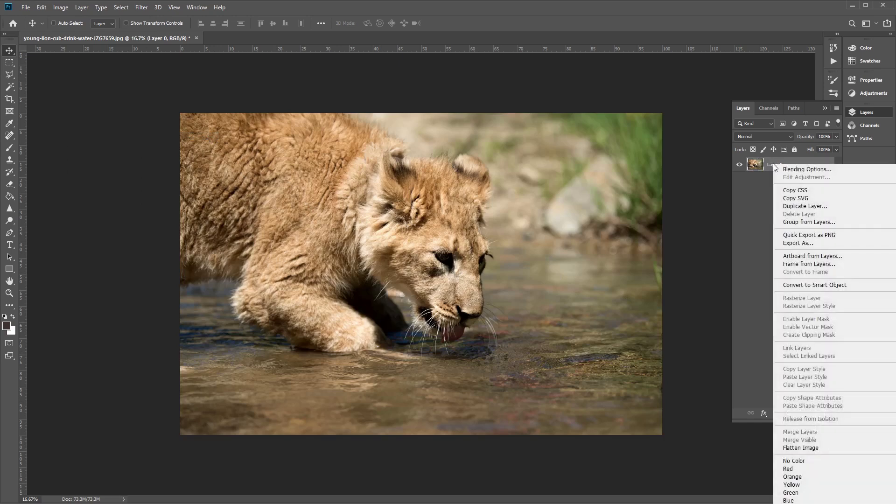
{"action": "left_click", "coordinate": [806, 207]}
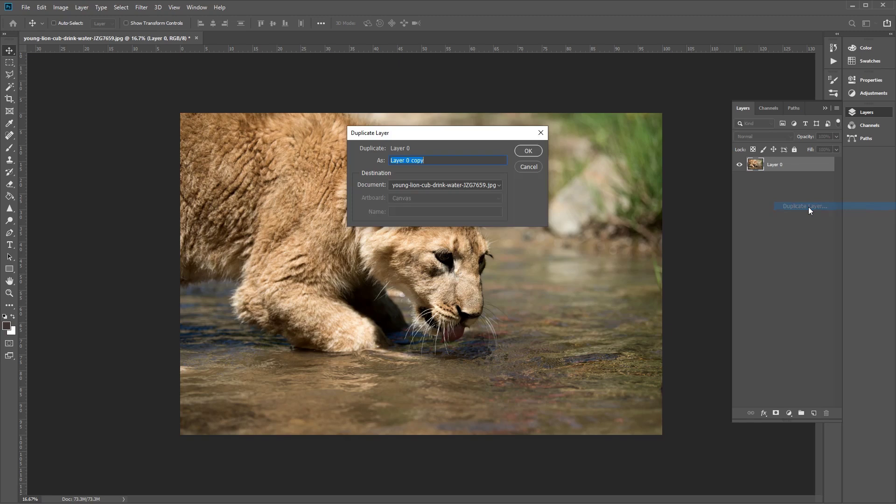
{"action": "left_click", "coordinate": [413, 162]}
{"action": "left_click_drag", "start_coordinate": [406, 160], "coordinate": [516, 172]}
{"action": "type", "text": "1"}
{"action": "key", "text": "Return"}
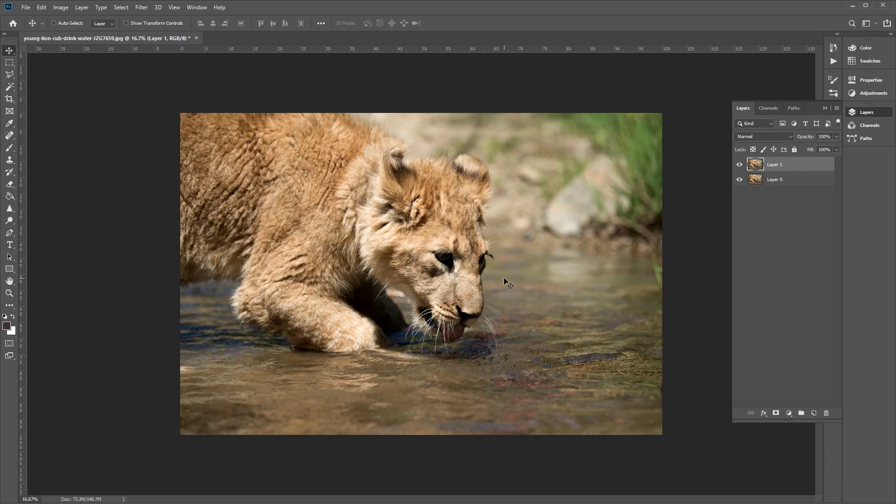
Flip Layer 1 vertically, hide it, and make Layer 0 active
{"action": "left_click", "coordinate": [42, 10]}
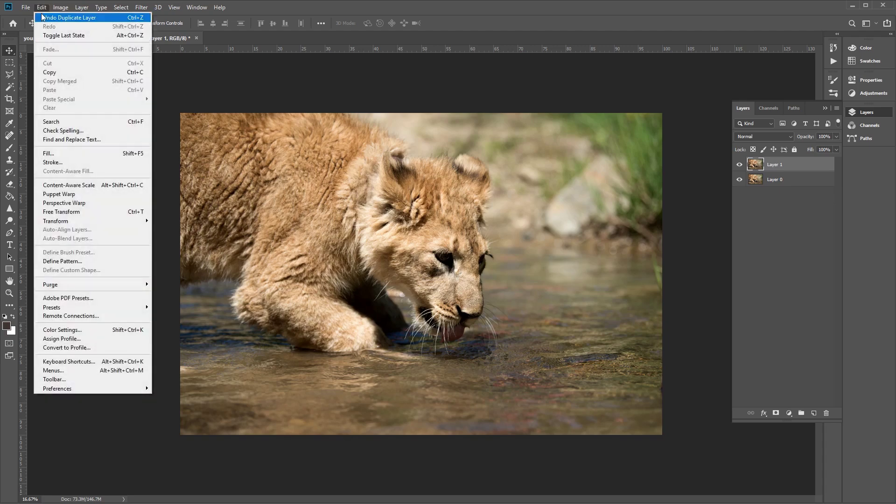
{"action": "mouse_move", "coordinate": [103, 228]}
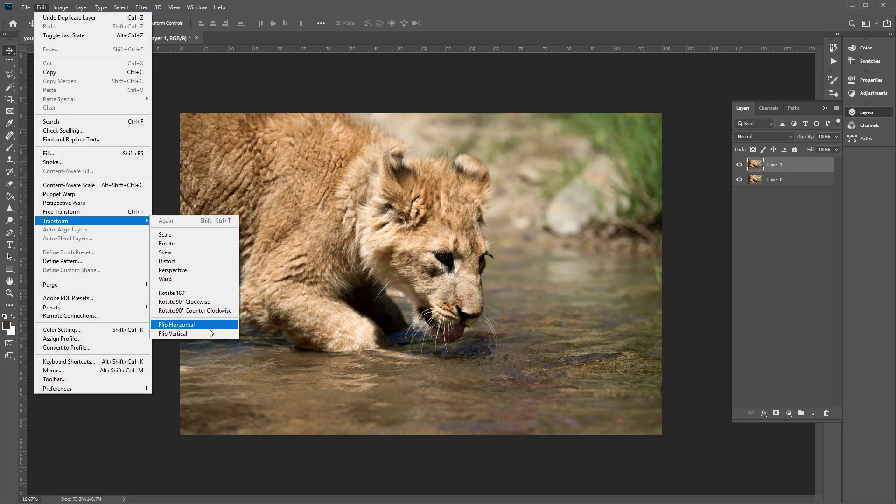
{"action": "left_click", "coordinate": [184, 332]}
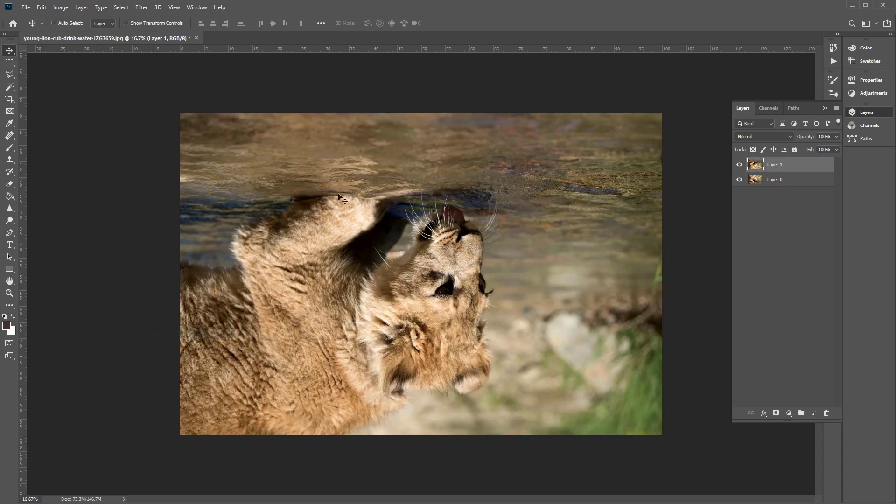
{"action": "left_click", "coordinate": [739, 166]}
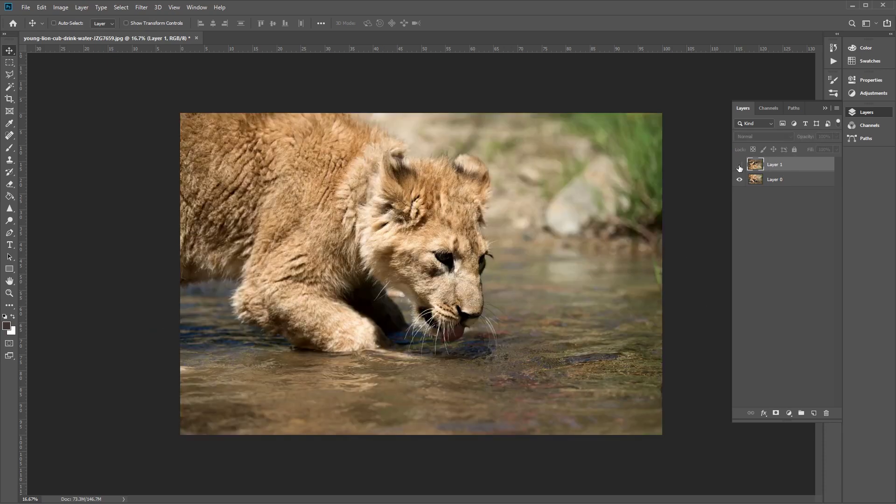
{"action": "left_click", "coordinate": [779, 186]}
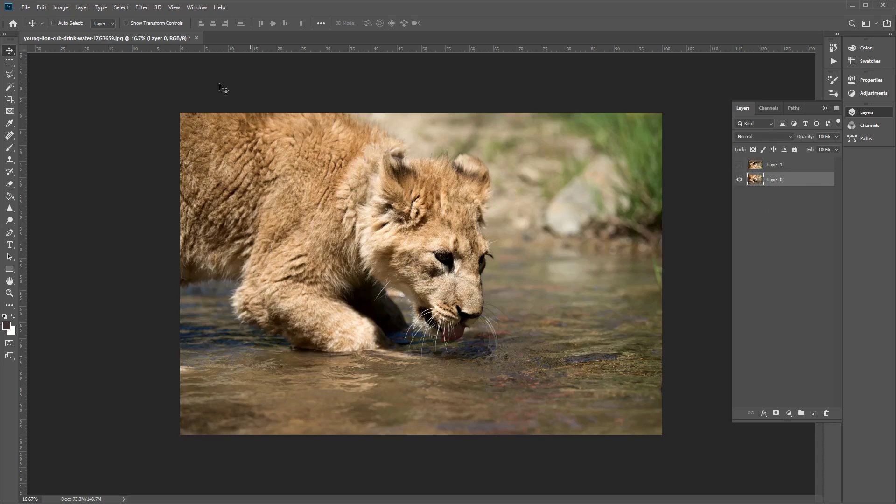
Try a horizontal canvas flip, compare by toggling Layer 1, then undo the flip
{"action": "left_click", "coordinate": [61, 7]}
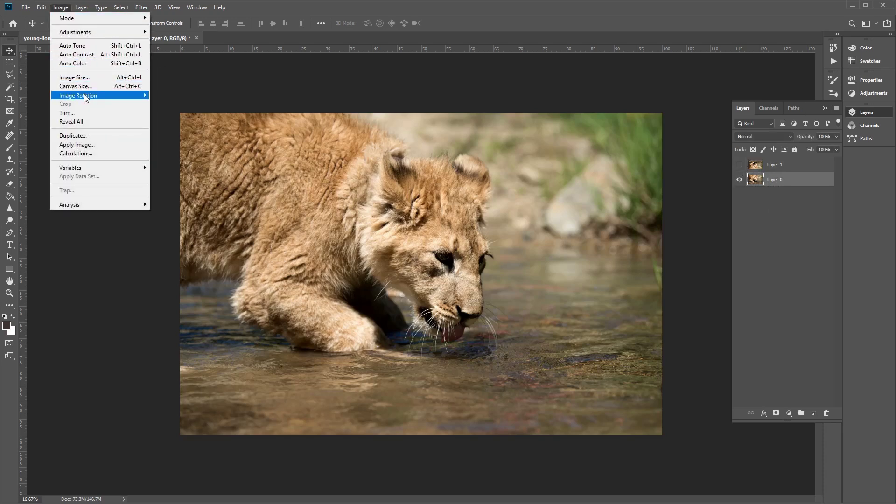
{"action": "mouse_move", "coordinate": [113, 95]}
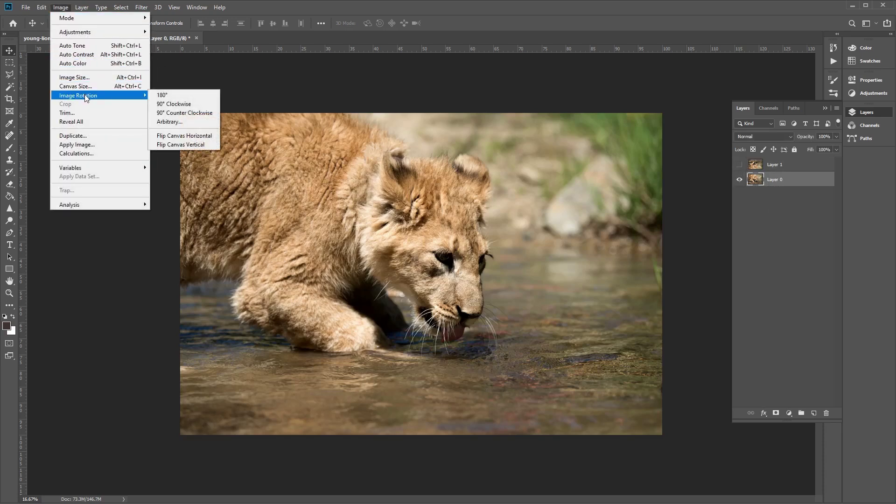
{"action": "left_click", "coordinate": [191, 138]}
{"action": "left_click", "coordinate": [739, 165]}
{"action": "left_click", "coordinate": [740, 165]}
{"action": "left_click", "coordinate": [740, 166]}
{"action": "left_click", "coordinate": [739, 165]}
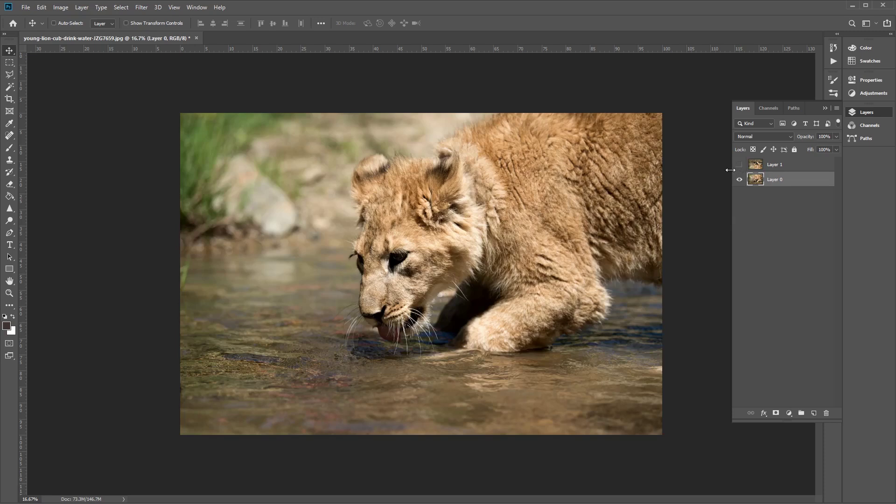
{"action": "key", "text": "ctrl+z"}
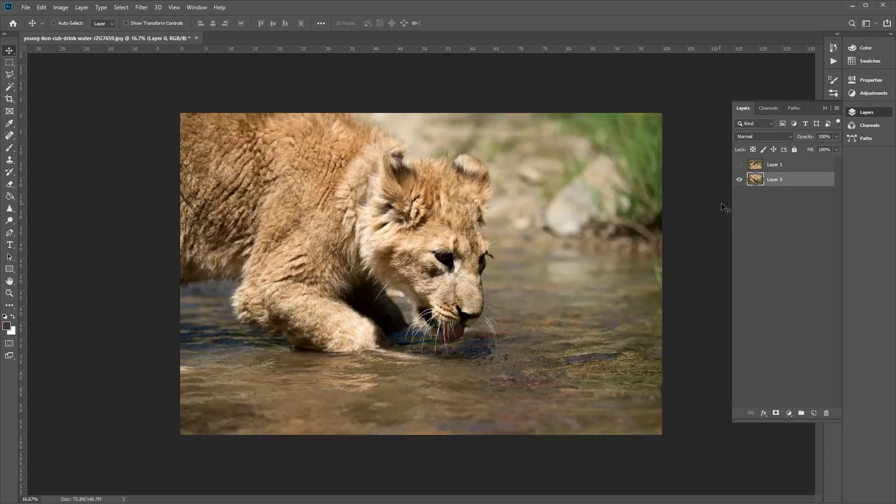
Delete the marqueed top water strip from Layer 1, deselect, and hide both layers
{"action": "left_click", "coordinate": [739, 180]}
{"action": "left_click", "coordinate": [739, 165]}
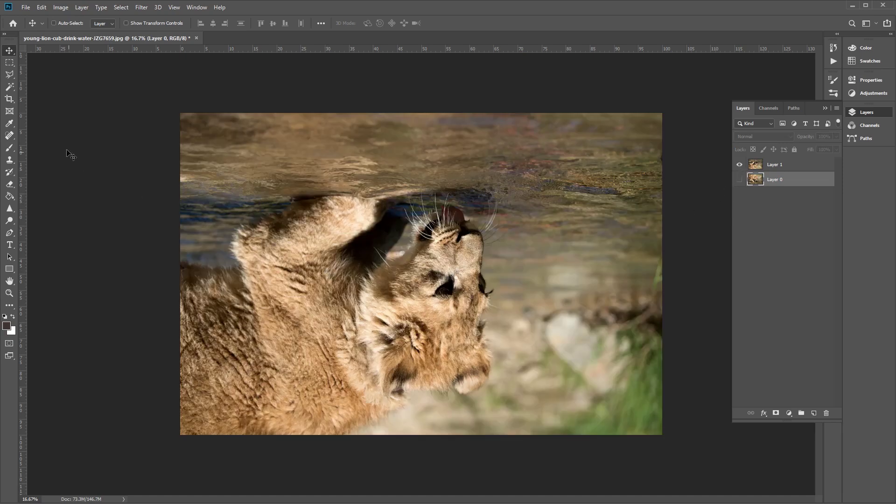
{"action": "left_click", "coordinate": [9, 67]}
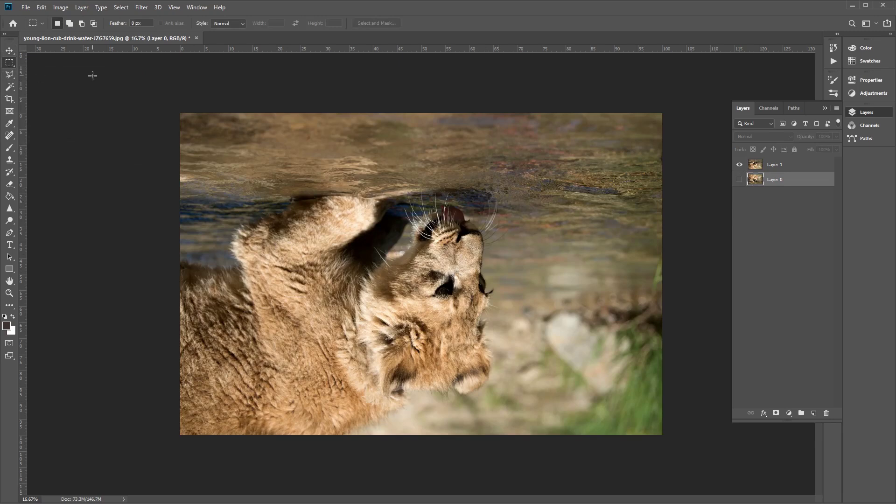
{"action": "left_click_drag", "start_coordinate": [180, 113], "coordinate": [675, 195]}
{"action": "left_click", "coordinate": [779, 165]}
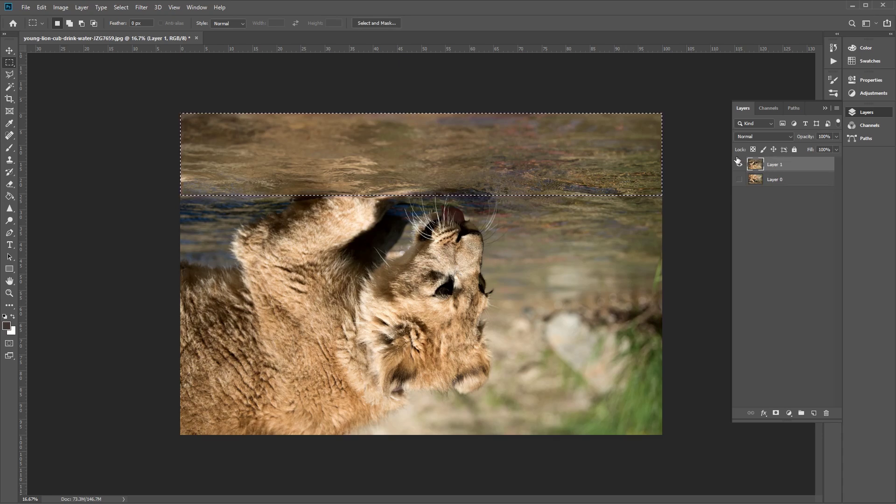
{"action": "key", "text": "Delete"}
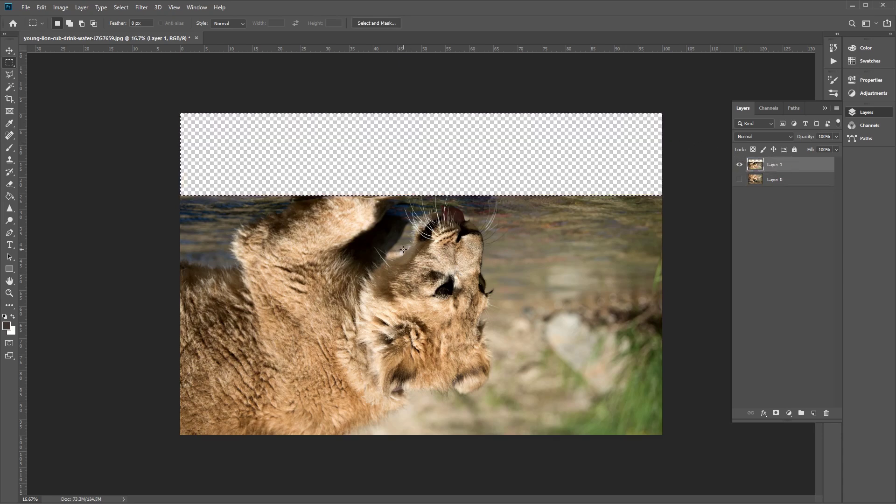
{"action": "key", "text": "ctrl+d"}
{"action": "left_click", "coordinate": [740, 165]}
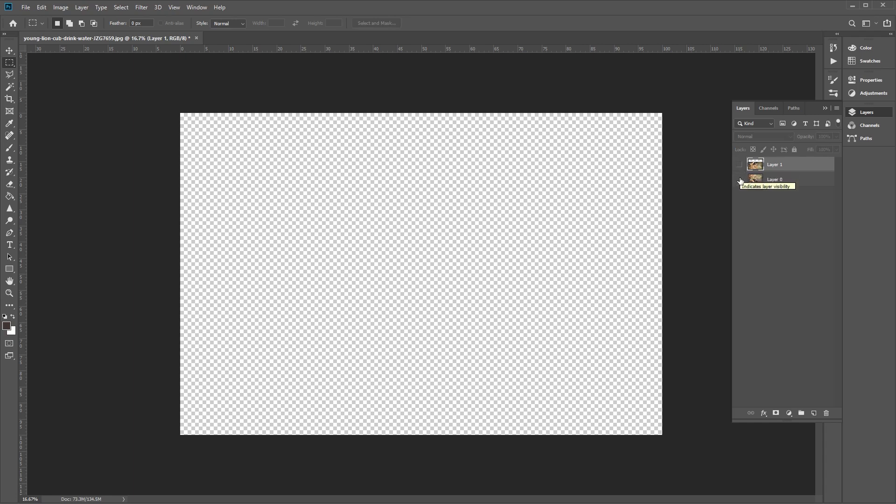
Show Layer 0 and crop outward to extend the canvas downward below the photo
{"action": "left_click", "coordinate": [770, 181]}
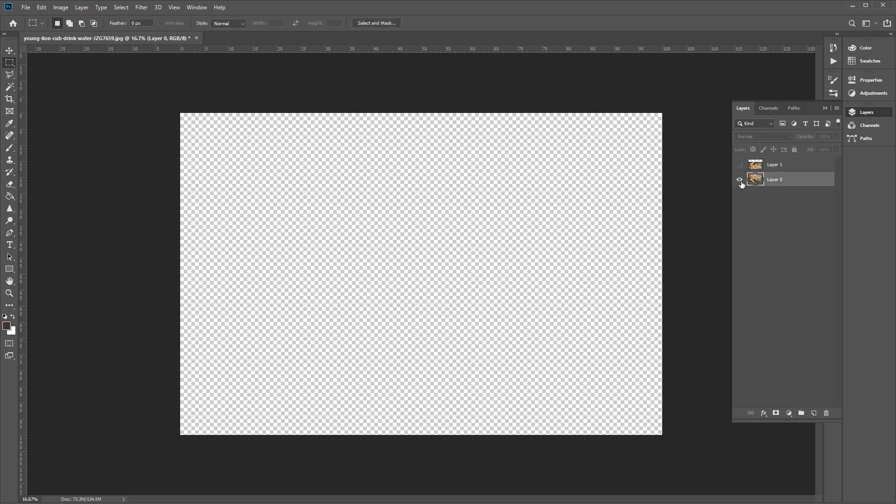
{"action": "left_click", "coordinate": [741, 182]}
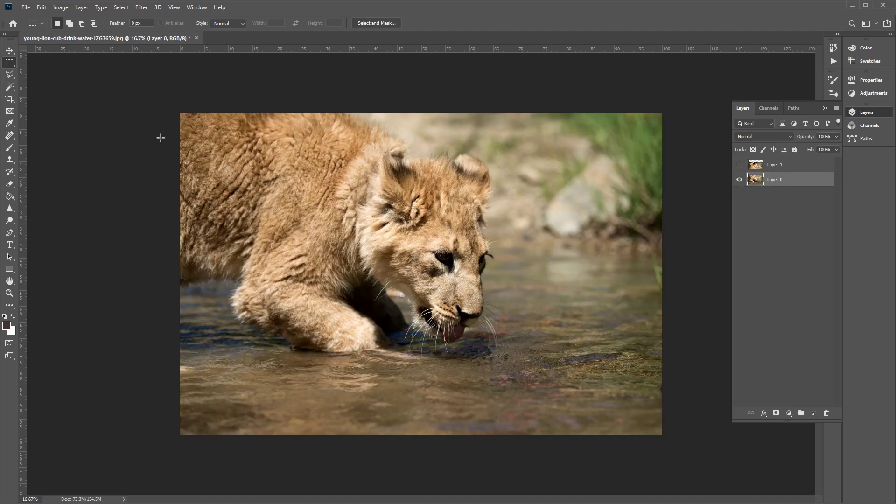
{"action": "left_click", "coordinate": [9, 99]}
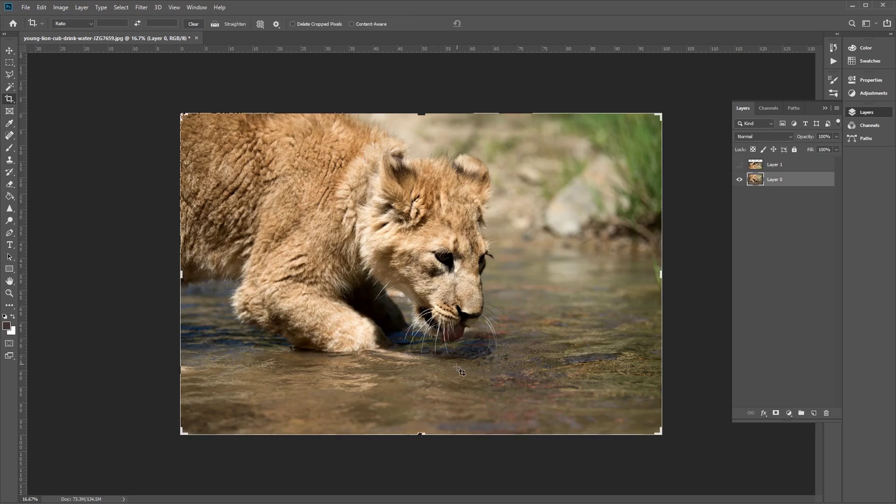
{"action": "left_click_drag", "start_coordinate": [421, 435], "coordinate": [446, 489]}
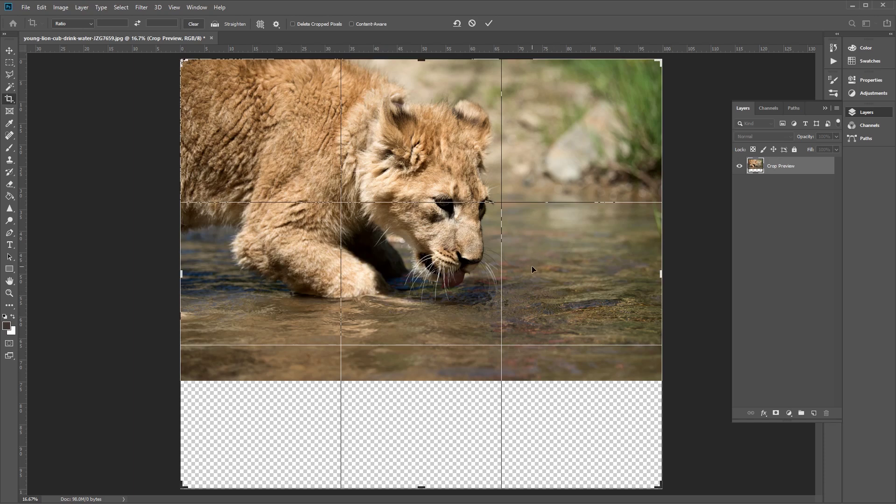
{"action": "left_click", "coordinate": [489, 24]}
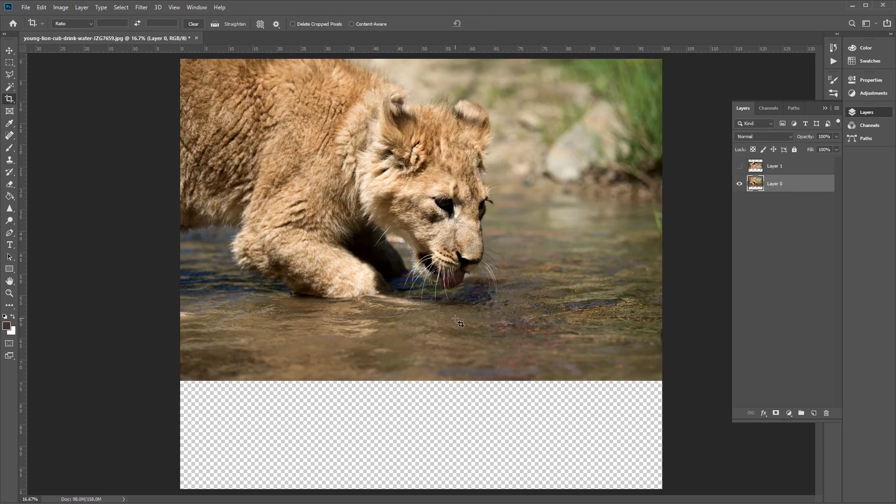
Show Layer 1 and move the upside-down copy beneath the cub as its reflection
{"action": "left_click", "coordinate": [802, 223]}
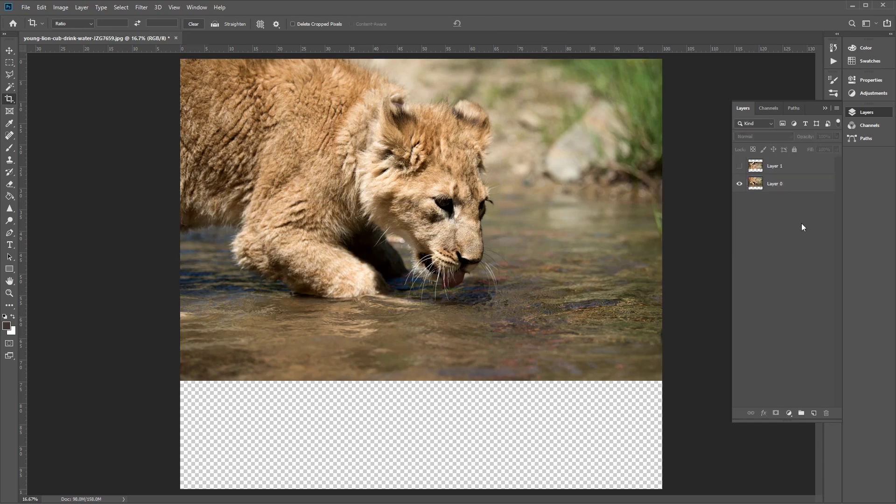
{"action": "left_click", "coordinate": [775, 168]}
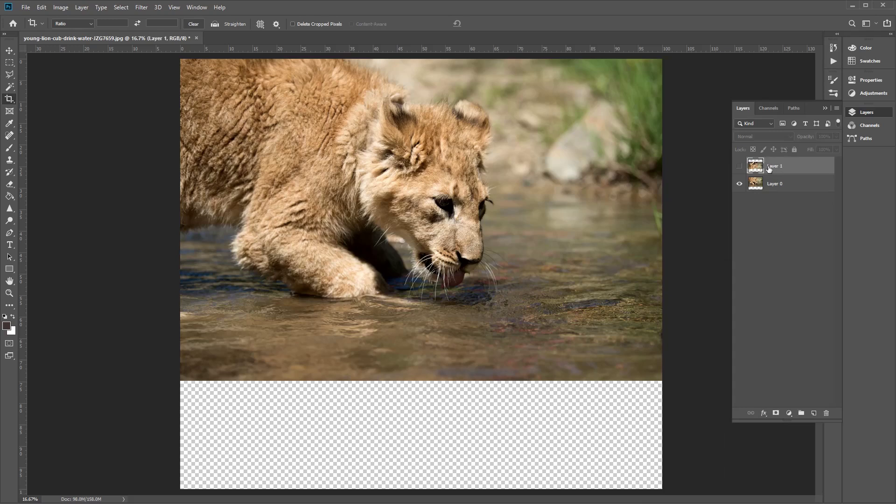
{"action": "left_click", "coordinate": [740, 168]}
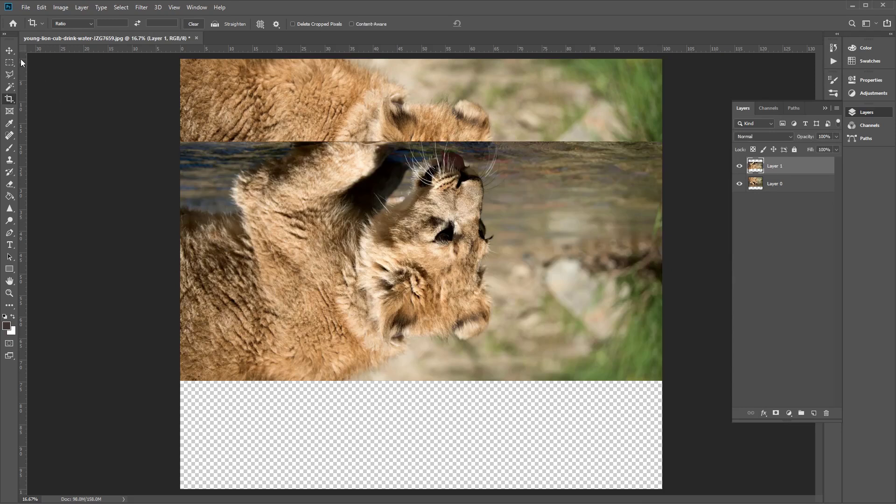
{"action": "left_click", "coordinate": [10, 51]}
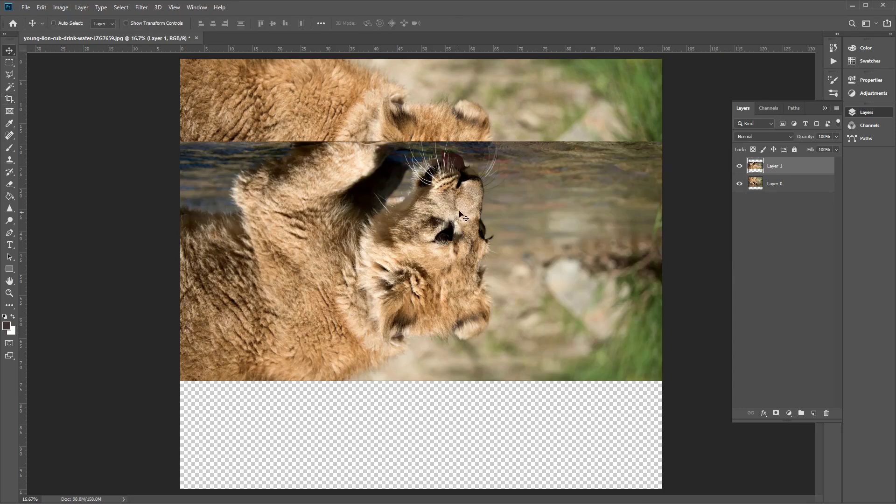
{"action": "left_click_drag", "start_coordinate": [484, 190], "coordinate": [478, 345]}
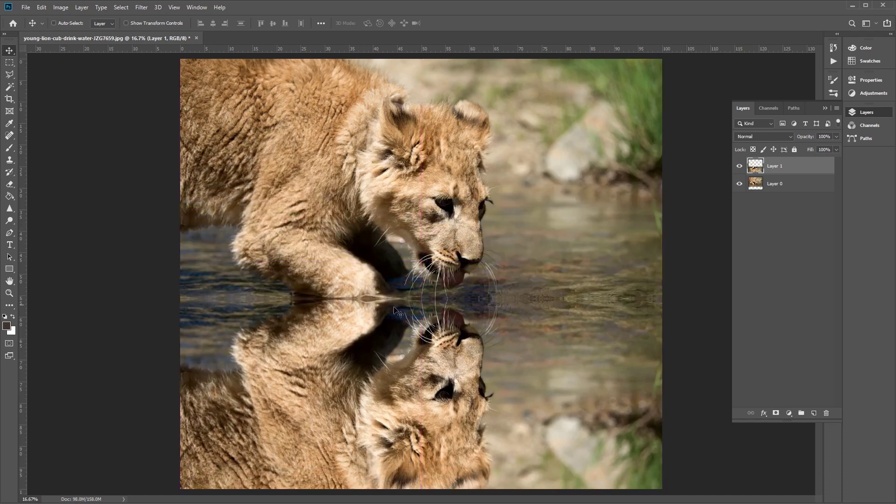
{"action": "left_click_drag", "start_coordinate": [441, 346], "coordinate": [441, 348]}
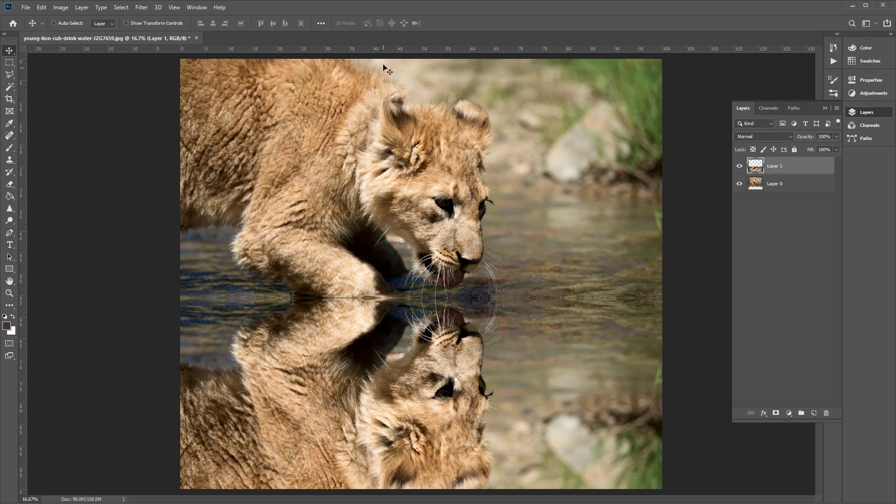
Apply a Gaussian Blur of radius 5 pixels to the Layer 1 reflection
{"action": "left_click", "coordinate": [141, 8]}
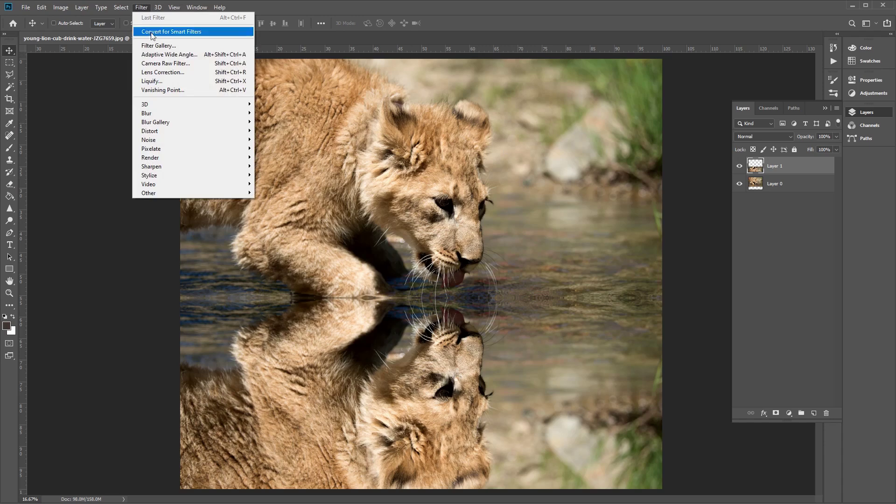
{"action": "mouse_move", "coordinate": [211, 117]}
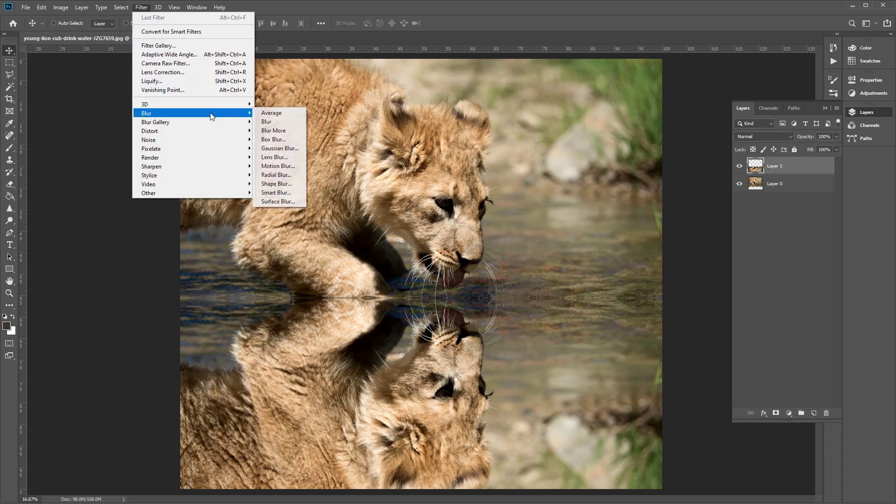
{"action": "left_click", "coordinate": [295, 148]}
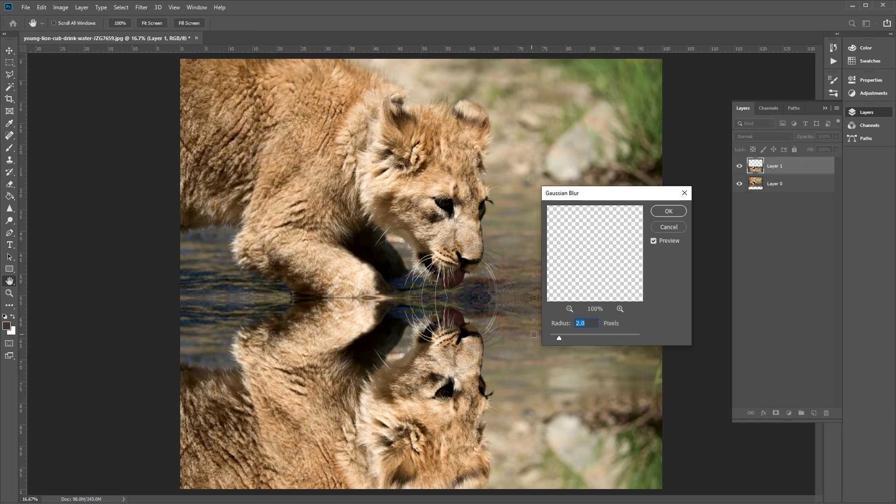
{"action": "left_click", "coordinate": [588, 324]}
{"action": "double_click", "coordinate": [589, 324]}
{"action": "type", "text": "5"}
{"action": "left_click_drag", "start_coordinate": [610, 200], "coordinate": [636, 200]}
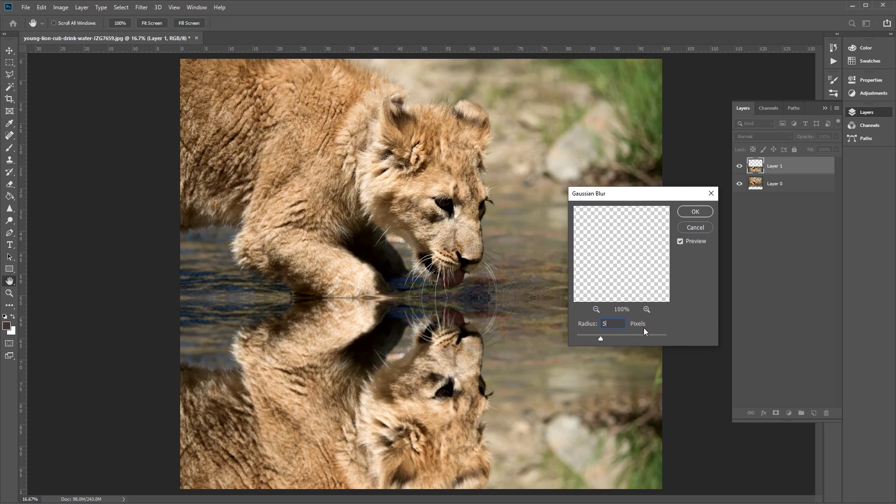
{"action": "left_click", "coordinate": [694, 212]}
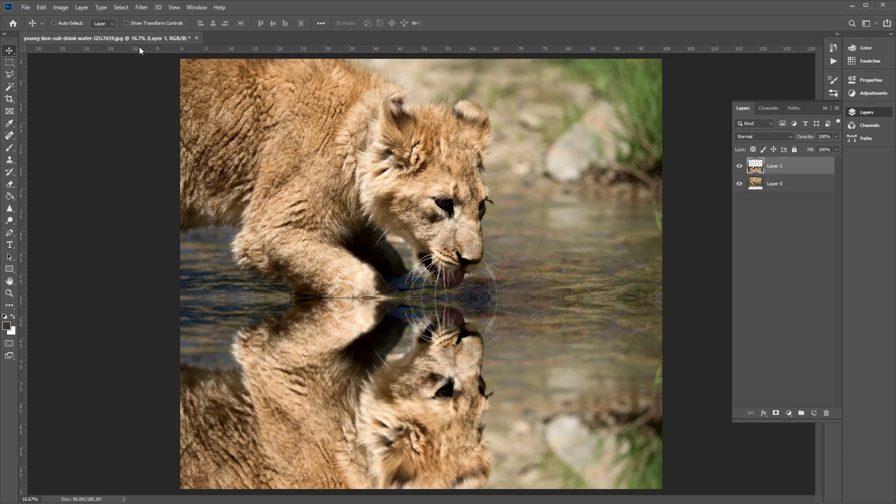
Open the Wave distortion on Layer 1 and set 50 generators with wavelength 10–250
{"action": "left_click", "coordinate": [141, 7]}
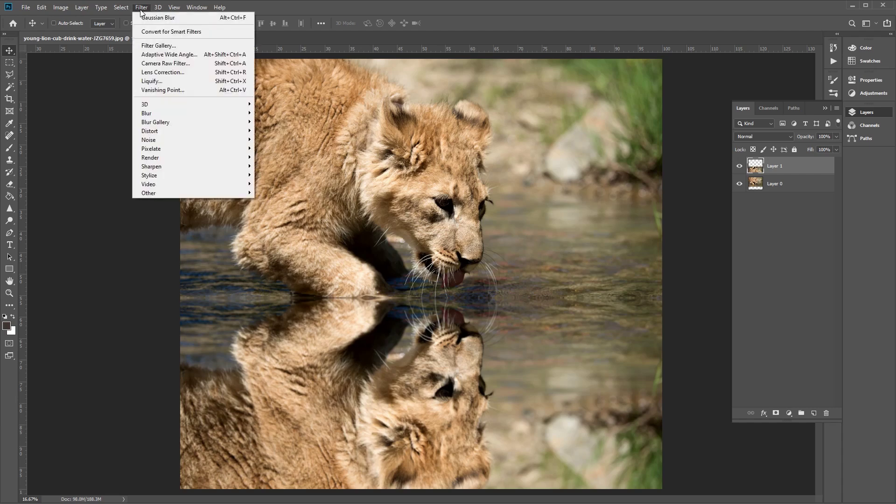
{"action": "mouse_move", "coordinate": [206, 132]}
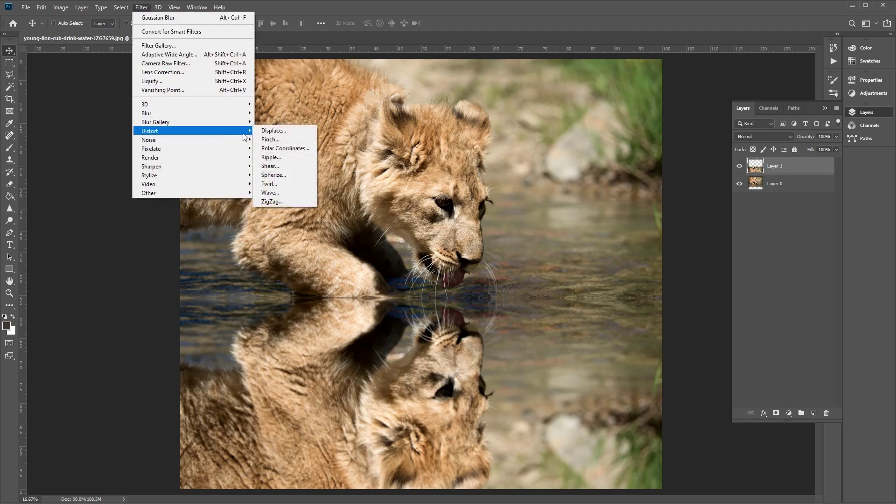
{"action": "left_click", "coordinate": [307, 195]}
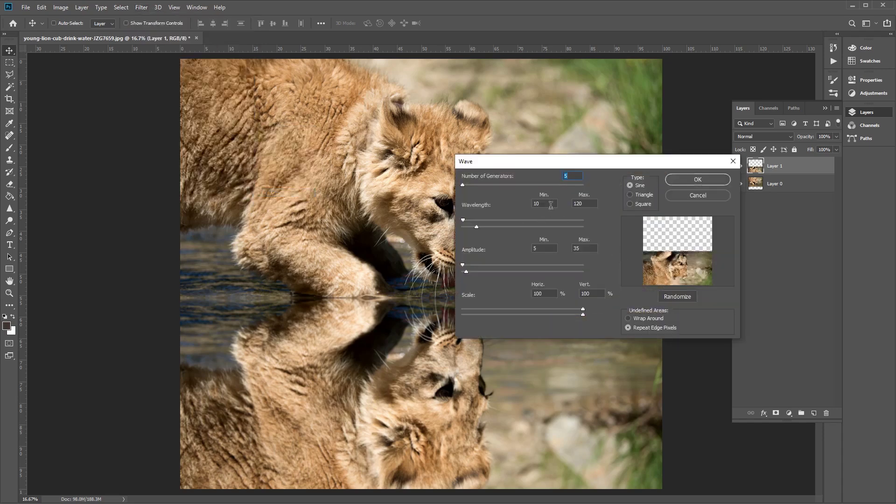
{"action": "left_click_drag", "start_coordinate": [564, 165], "coordinate": [492, 156]}
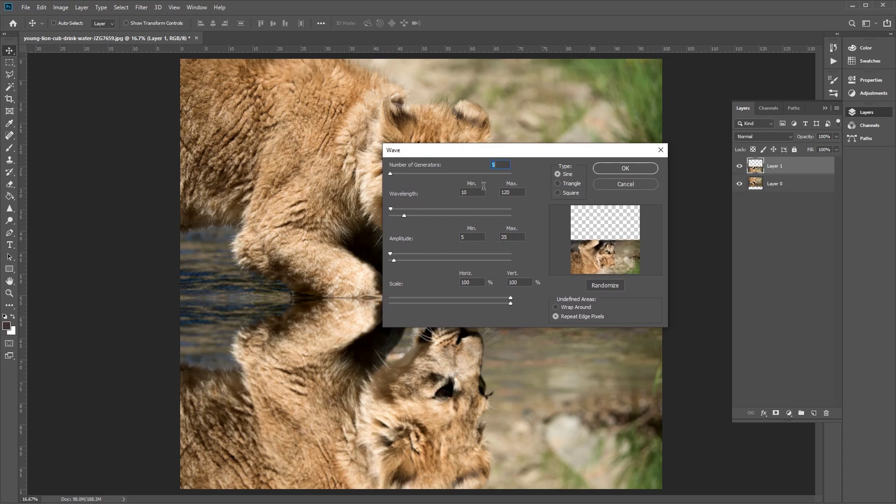
{"action": "double_click", "coordinate": [503, 162]}
{"action": "type", "text": "50"}
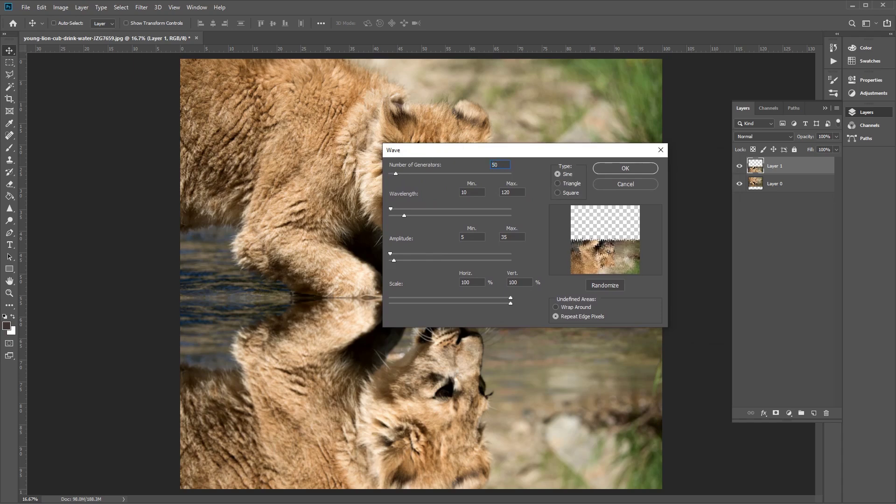
{"action": "double_click", "coordinate": [480, 192]}
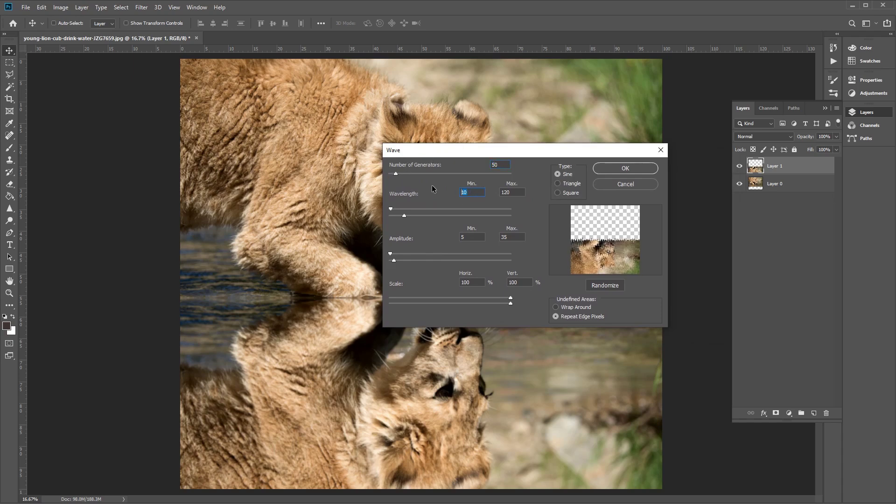
{"action": "double_click", "coordinate": [517, 192]}
{"action": "type", "text": "250"}
Set the wave amplitude to 1–10 and vertical scale to 1%, then apply it
{"action": "key", "text": "Tab"}
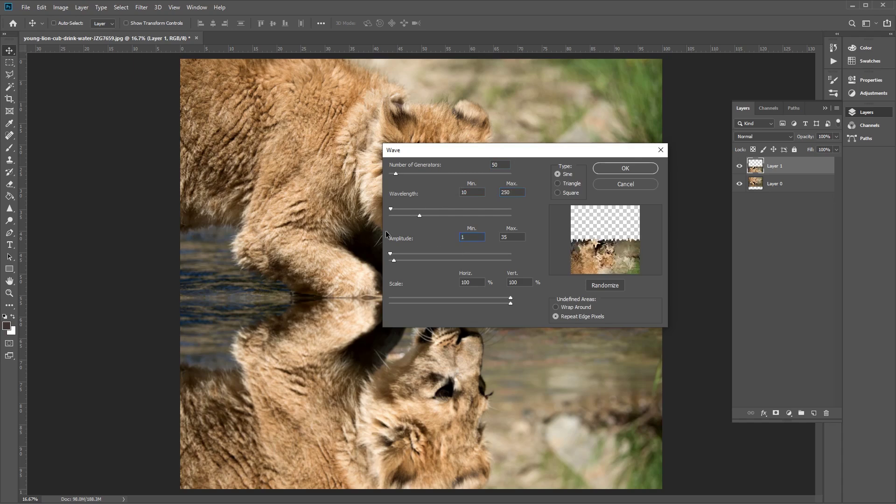
{"action": "key", "text": "Tab"}
{"action": "type", "text": "10"}
{"action": "left_click", "coordinate": [531, 282]}
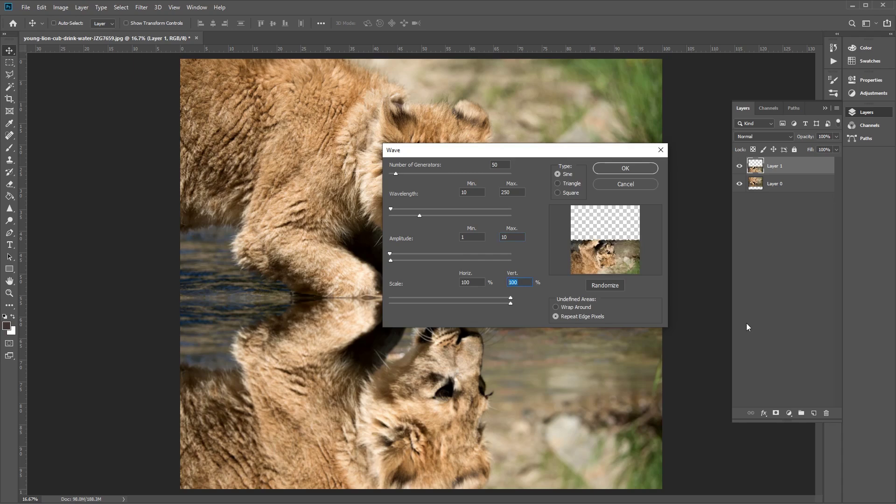
{"action": "type", "text": "1"}
{"action": "left_click", "coordinate": [625, 169]}
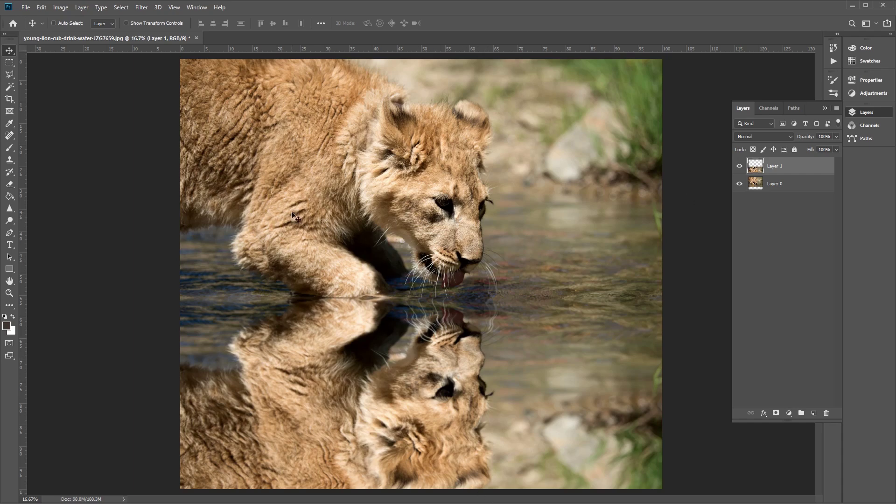
Open the ripples-on-body-of-water photo in its own tab
{"action": "left_click", "coordinate": [26, 8]}
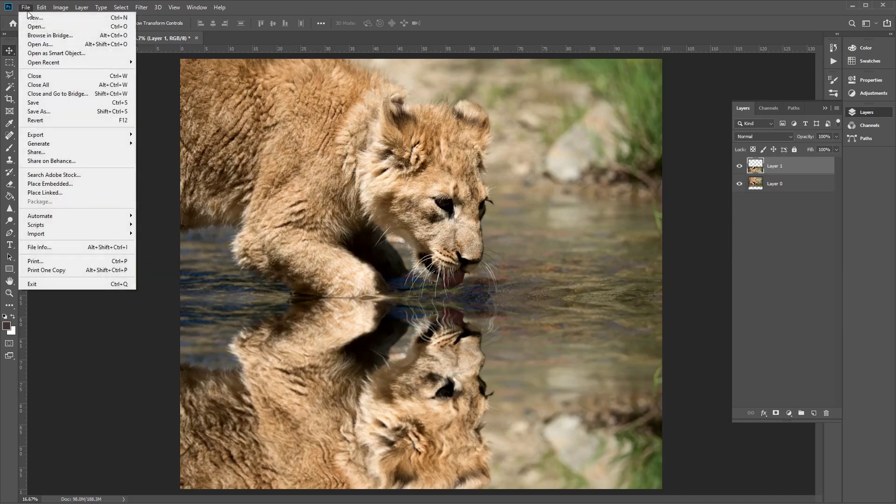
{"action": "left_click", "coordinate": [72, 29]}
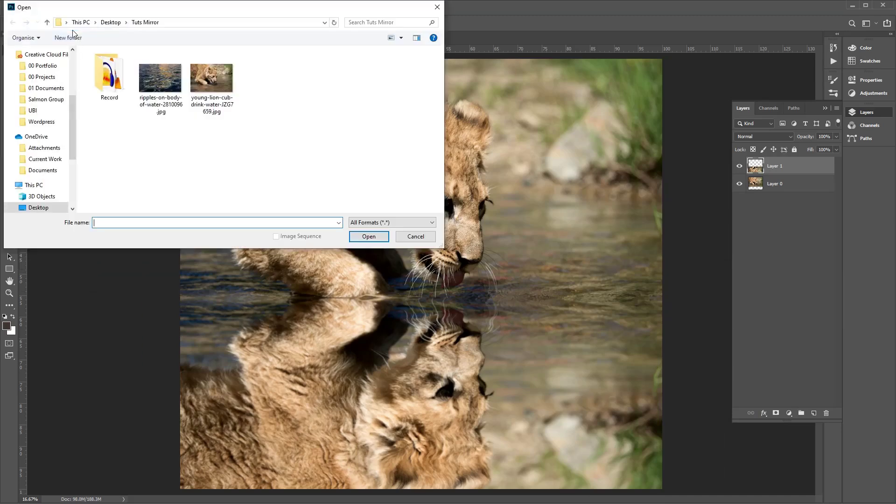
{"action": "left_click", "coordinate": [147, 82]}
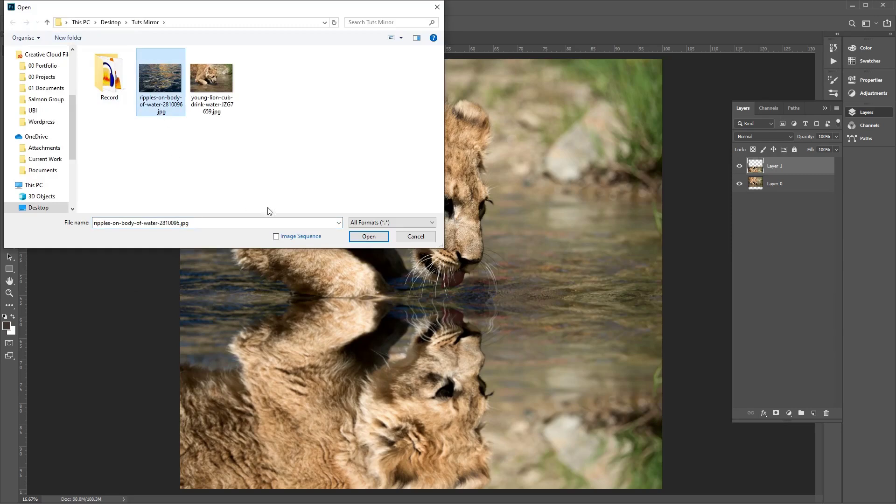
{"action": "left_click", "coordinate": [368, 236]}
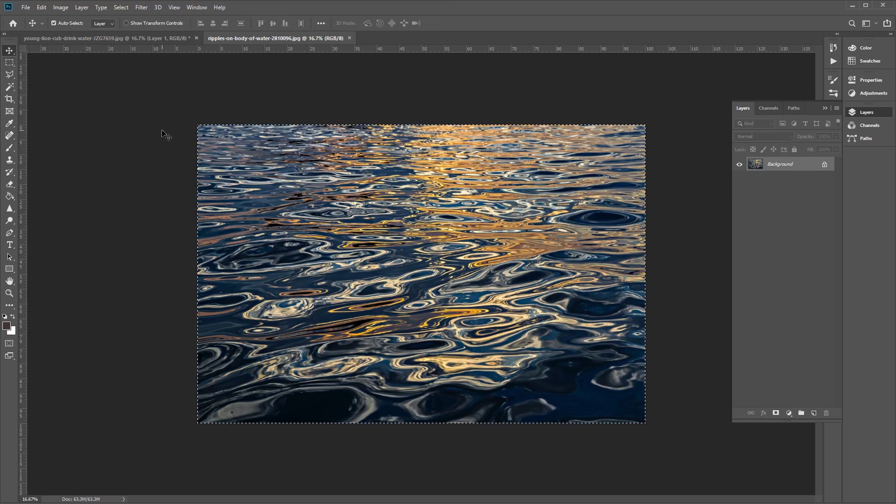
Select the whole ripples image and paste it into the lion cub document as Layer 2
{"action": "key", "text": "ctrl+a"}
{"action": "left_click", "coordinate": [178, 41]}
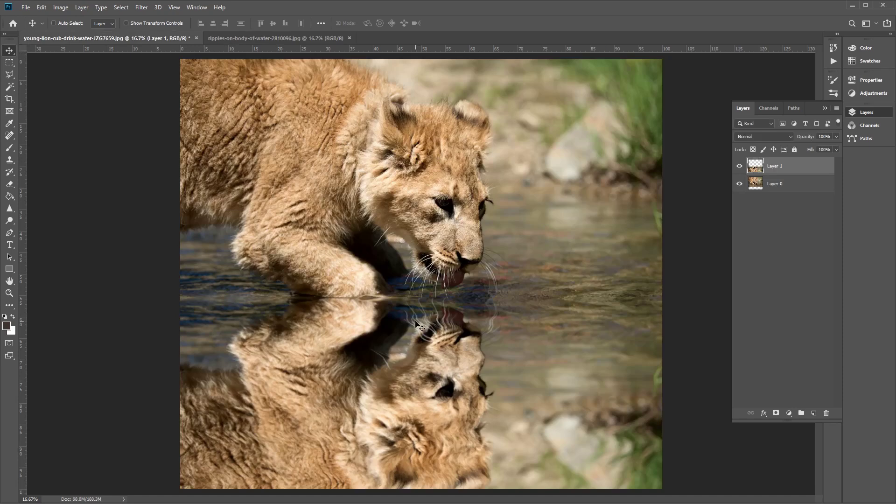
{"action": "key", "text": "ctrl+v"}
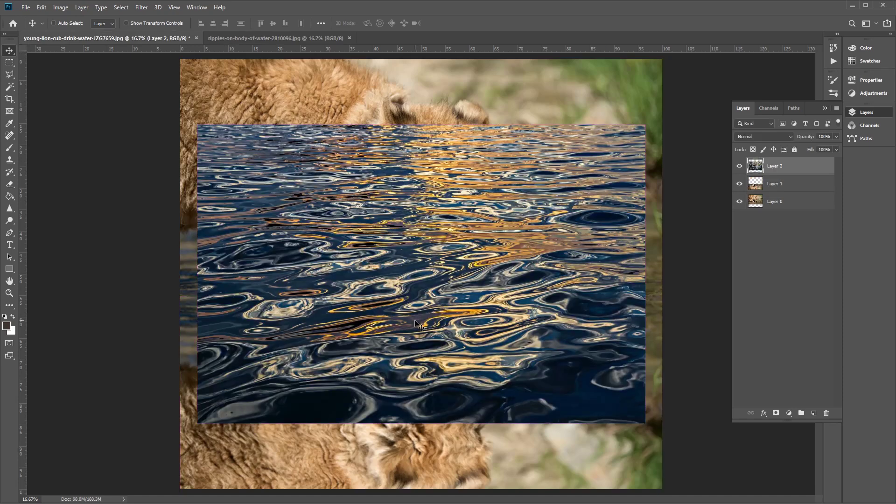
Rename Layer 2 to 'water texture'
{"action": "double_click", "coordinate": [773, 167]}
{"action": "type", "text": "water texture"}
{"action": "key", "text": "Return"}
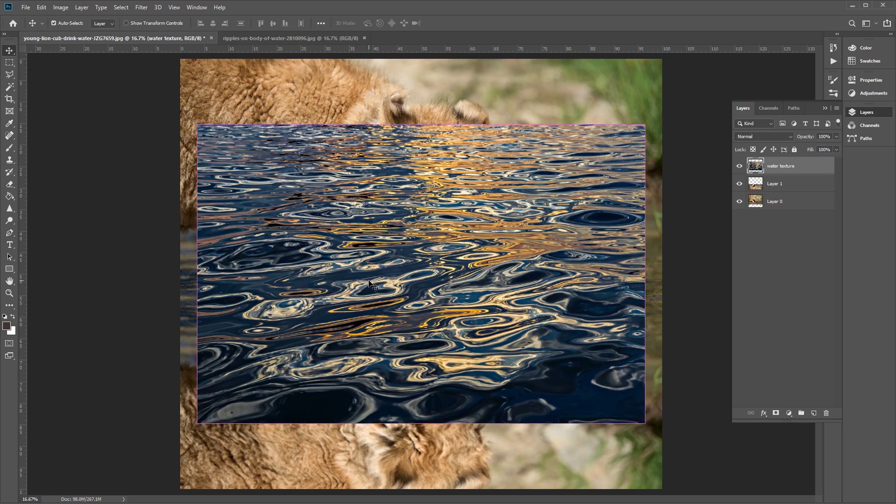
Enlarge the water texture toward the canvas edges and lower it into the bottom third
{"action": "key", "text": "ctrl+t"}
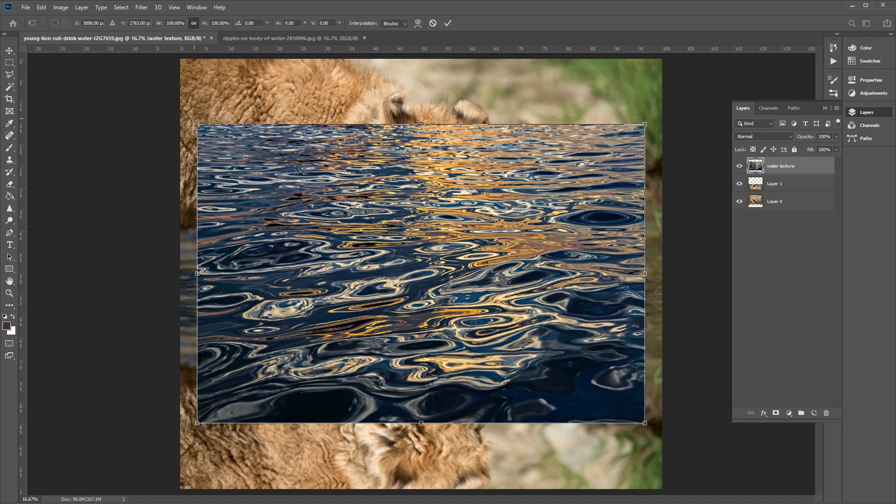
{"action": "left_click_drag", "start_coordinate": [589, 227], "coordinate": [606, 371]}
{"action": "left_click_drag", "start_coordinate": [215, 268], "coordinate": [137, 216]}
{"action": "left_click_drag", "start_coordinate": [660, 217], "coordinate": [710, 182]}
{"action": "left_click_drag", "start_coordinate": [486, 254], "coordinate": [473, 317]}
{"action": "left_click", "coordinate": [10, 52]}
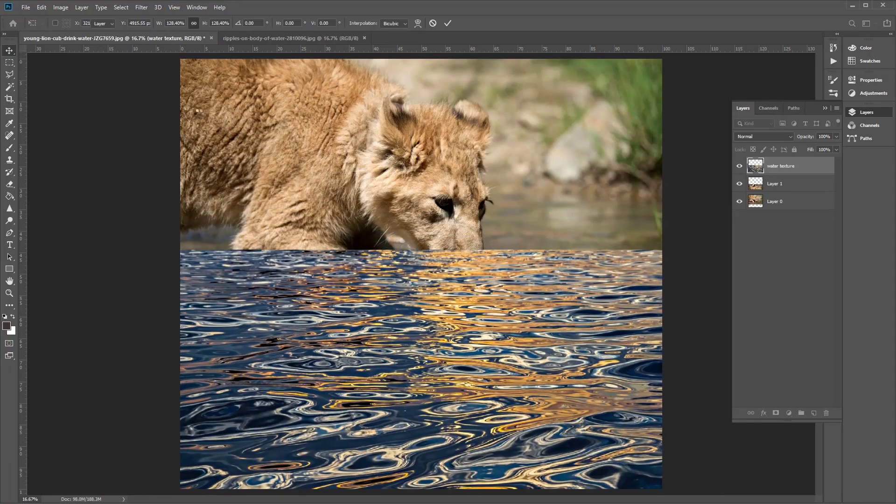
Cut away the texture's top band and raise it to just below the cub's mouth
{"action": "left_click", "coordinate": [7, 64]}
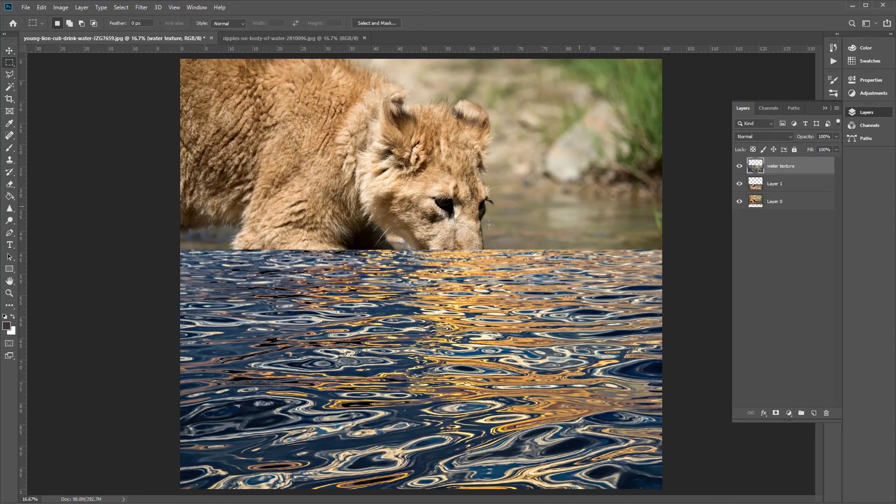
{"action": "left_click_drag", "start_coordinate": [59, 179], "coordinate": [673, 337]}
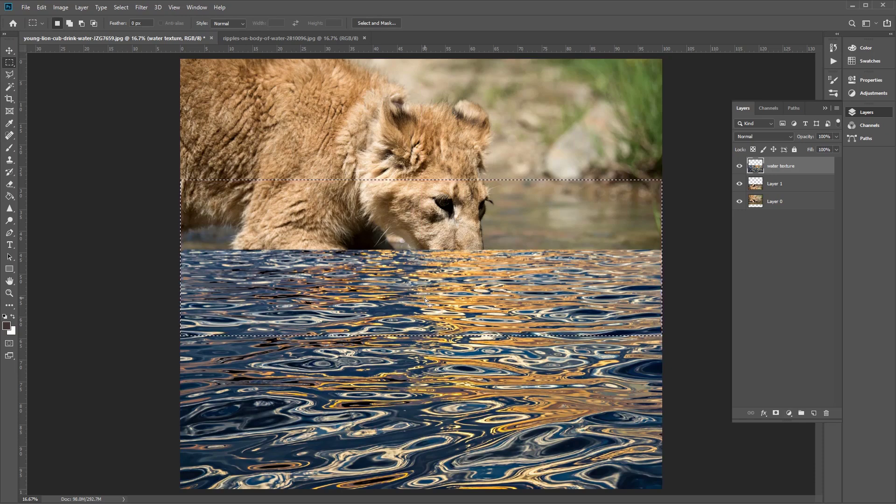
{"action": "key", "text": "ctrl+x"}
{"action": "key", "text": "ctrl+d"}
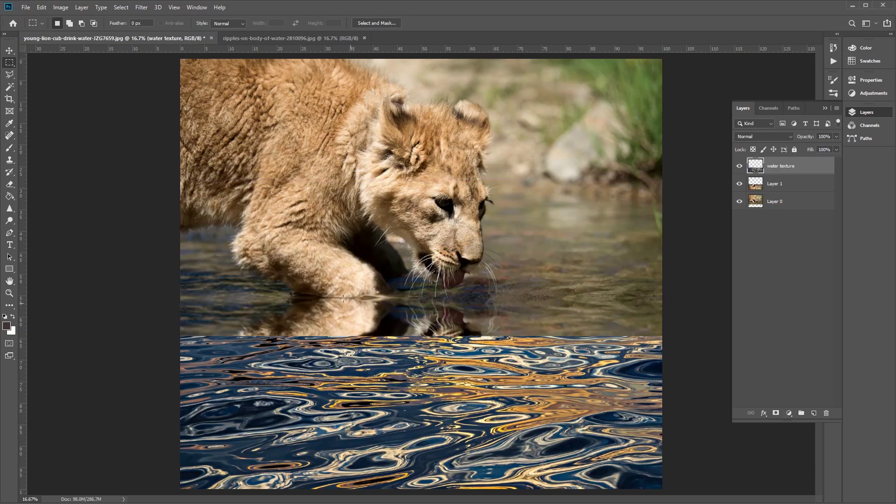
{"action": "left_click", "coordinate": [9, 50]}
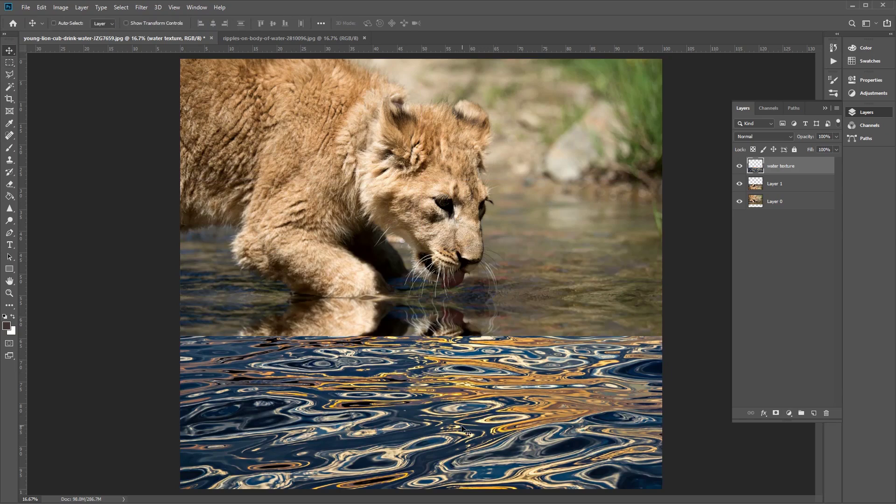
{"action": "left_click_drag", "start_coordinate": [460, 424], "coordinate": [461, 388]}
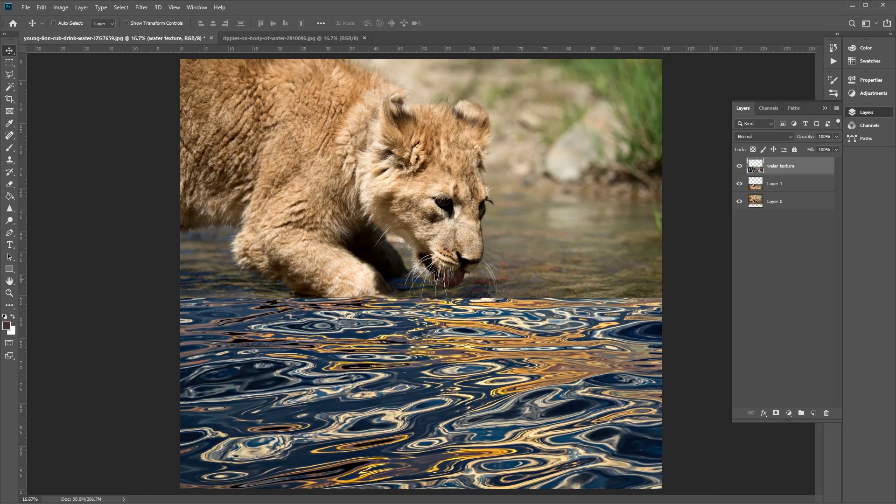
Soften the water texture ripples with a Gaussian Blur of radius 5.0 pixels
{"action": "left_click", "coordinate": [141, 8]}
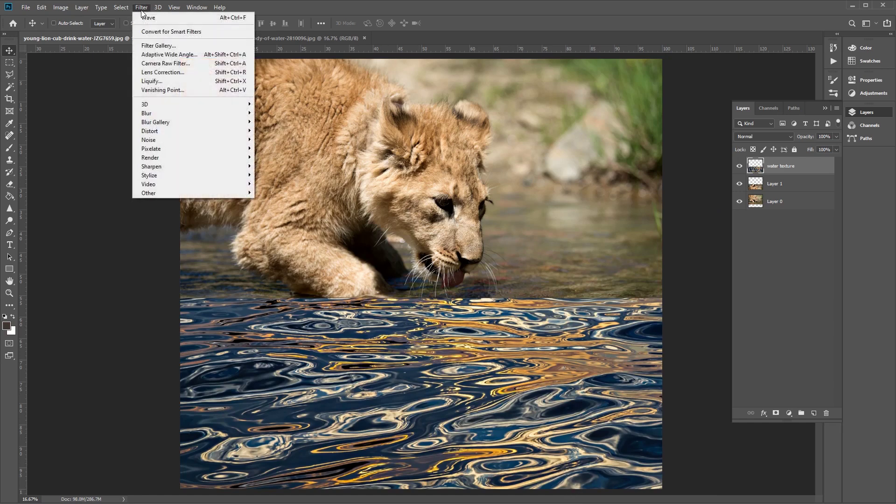
{"action": "mouse_move", "coordinate": [189, 117]}
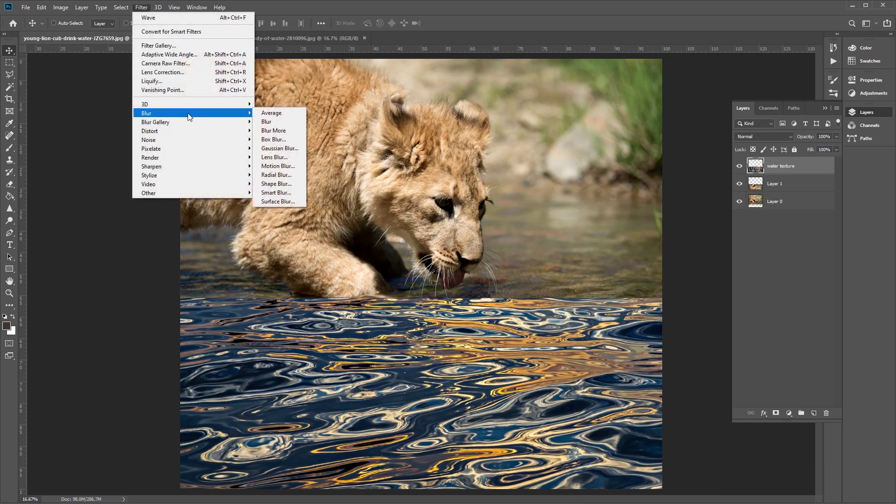
{"action": "left_click", "coordinate": [279, 141]}
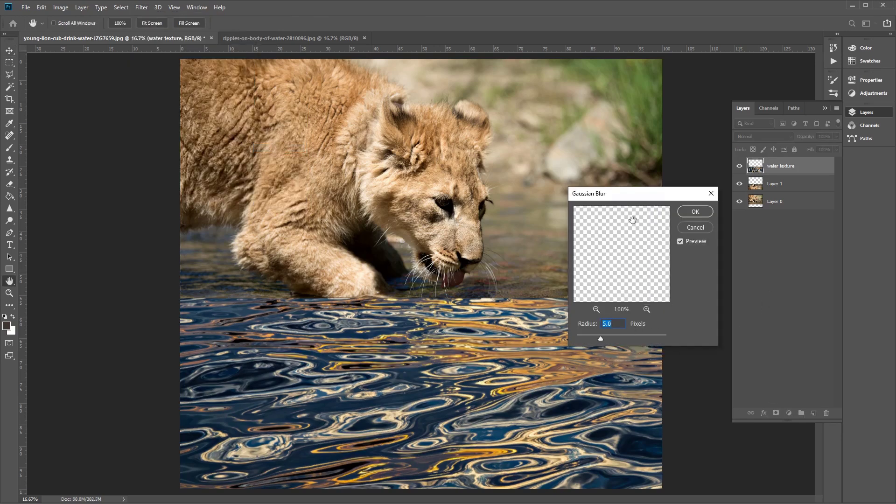
{"action": "left_click_drag", "start_coordinate": [639, 193], "coordinate": [656, 228]}
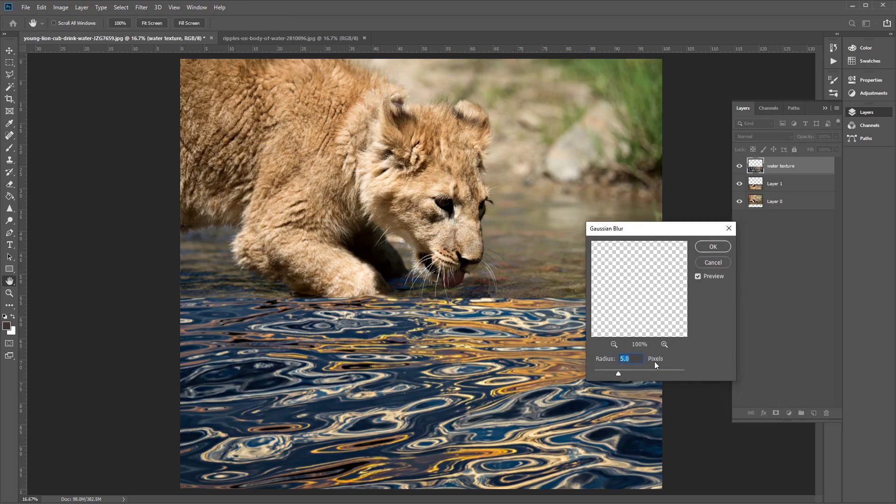
{"action": "left_click", "coordinate": [712, 247]}
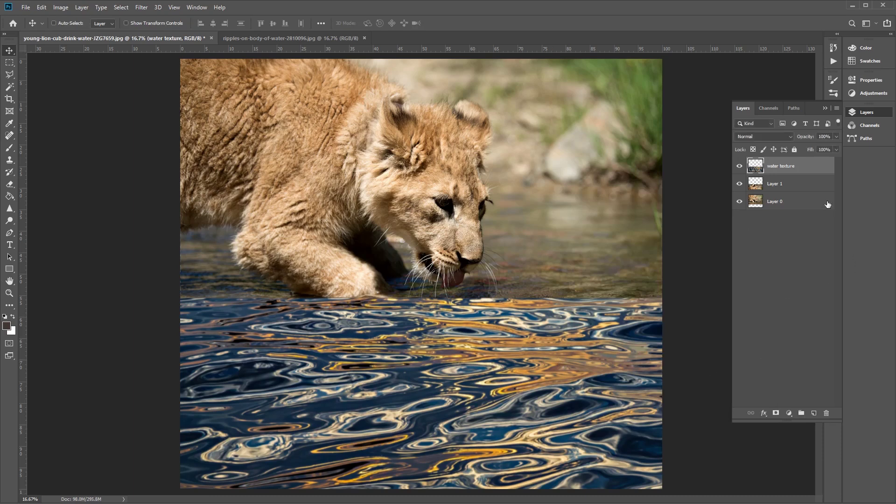
Set the water texture layer's blend mode to Overlay and its opacity to 50%
{"action": "left_click", "coordinate": [791, 137]}
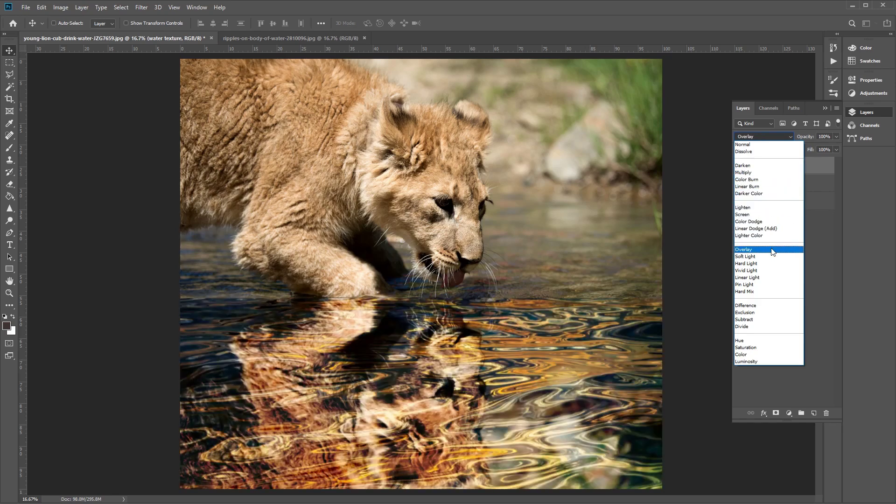
{"action": "left_click", "coordinate": [773, 252]}
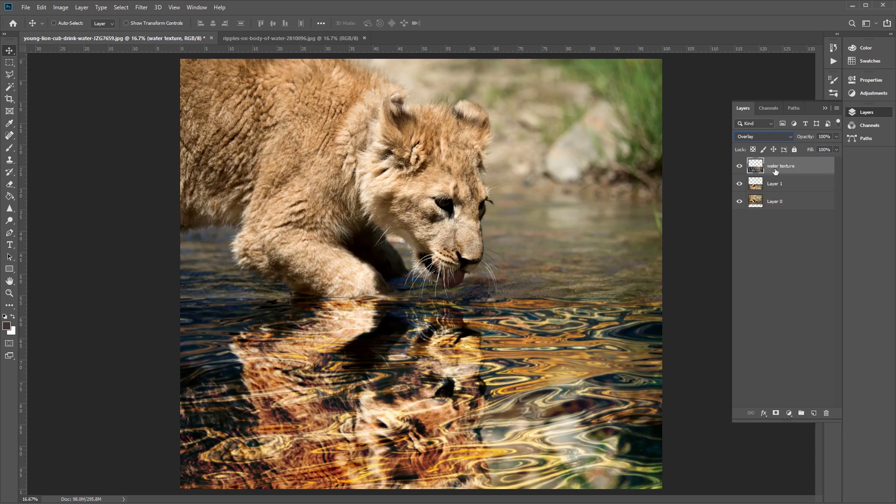
{"action": "left_click", "coordinate": [833, 135]}
{"action": "type", "text": "50"}
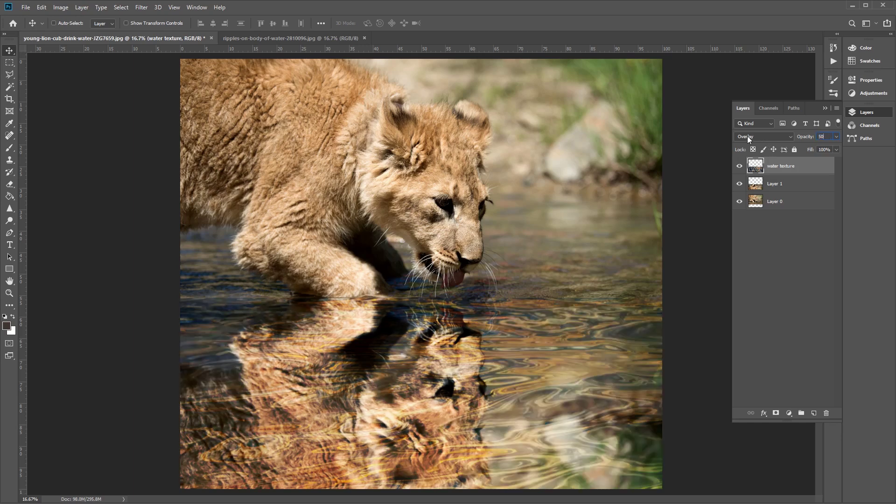